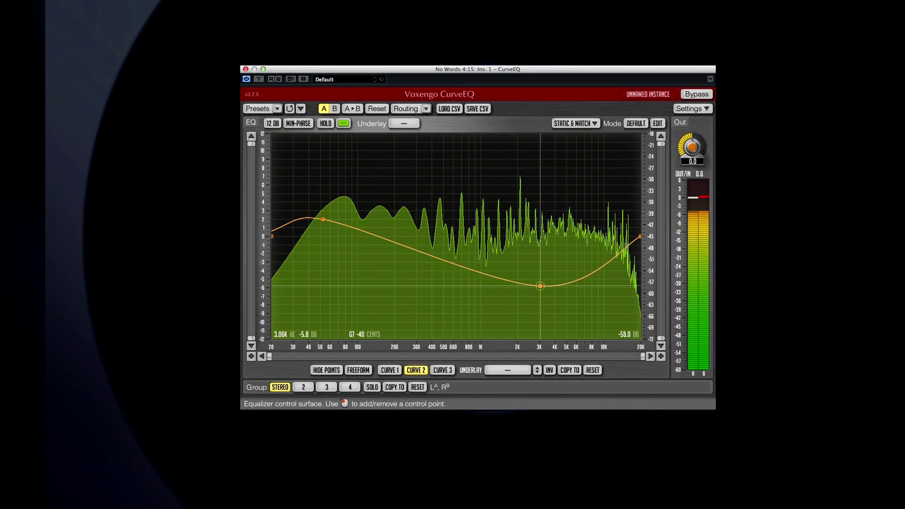
- Pull Curve 2's upper point down to about 294 Hz and deepen its dip near 284 Hz
{"action": "left_click_drag", "start_coordinate": [576, 211], "coordinate": [415, 206]}
{"action": "left_click_drag", "start_coordinate": [391, 246], "coordinate": [414, 276]}
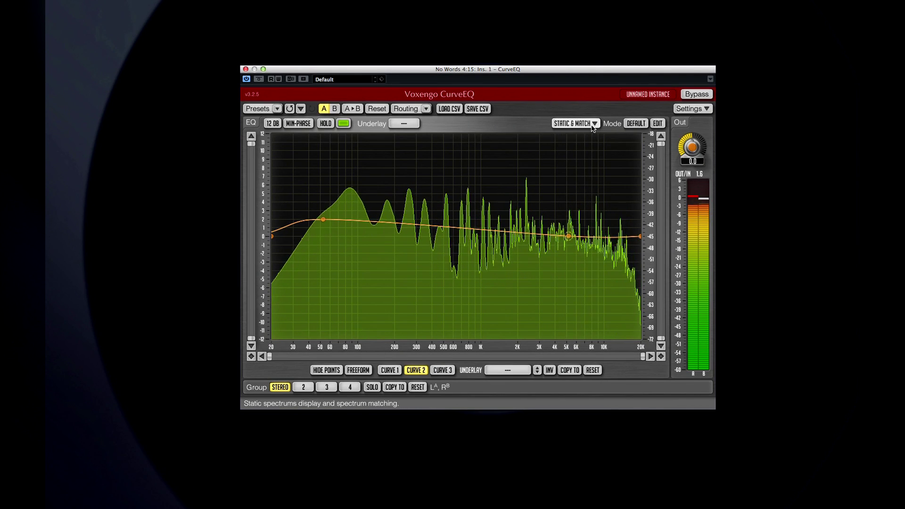
{"action": "left_click", "coordinate": [592, 125]}
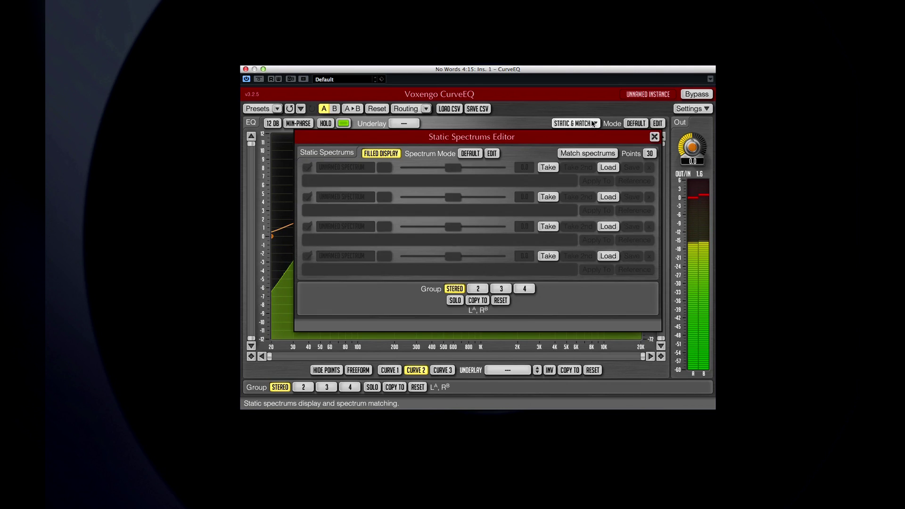
- Add a Curve 2 control point near 1.3 kHz and set it just below 0 dB
{"action": "left_click", "coordinate": [654, 137]}
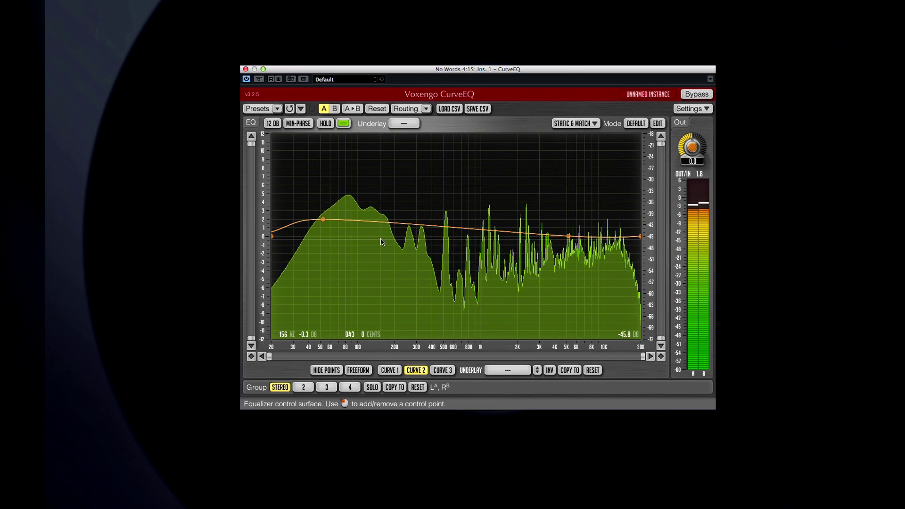
{"action": "left_click", "coordinate": [496, 192]}
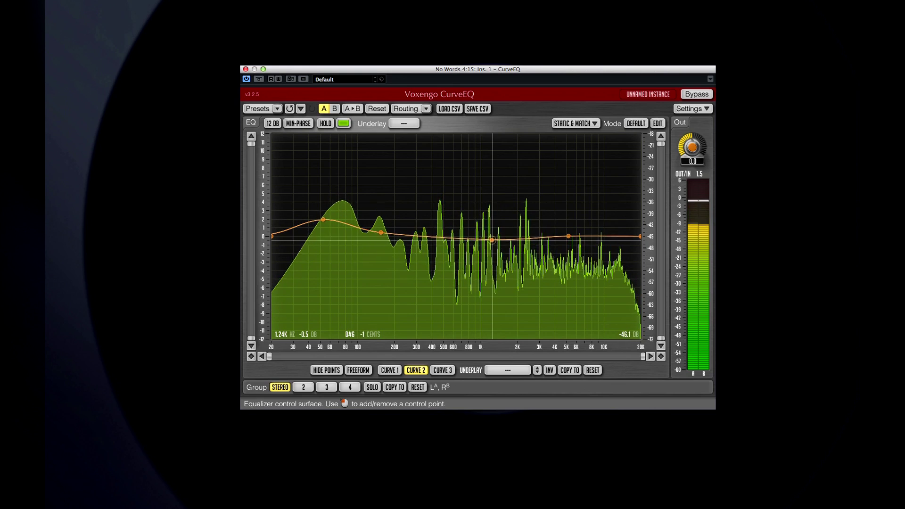
{"action": "left_click_drag", "start_coordinate": [491, 235], "coordinate": [492, 243]}
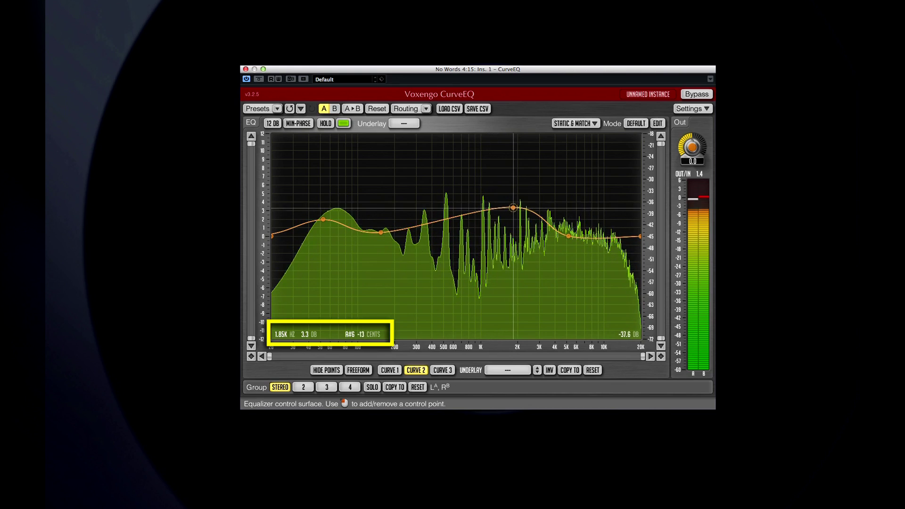
- Move Curve 2's mid point to ~563 Hz, drop its high point, then raise Curve 1 to +2.6 dB near 472 Hz
{"action": "left_click_drag", "start_coordinate": [464, 246], "coordinate": [450, 238]}
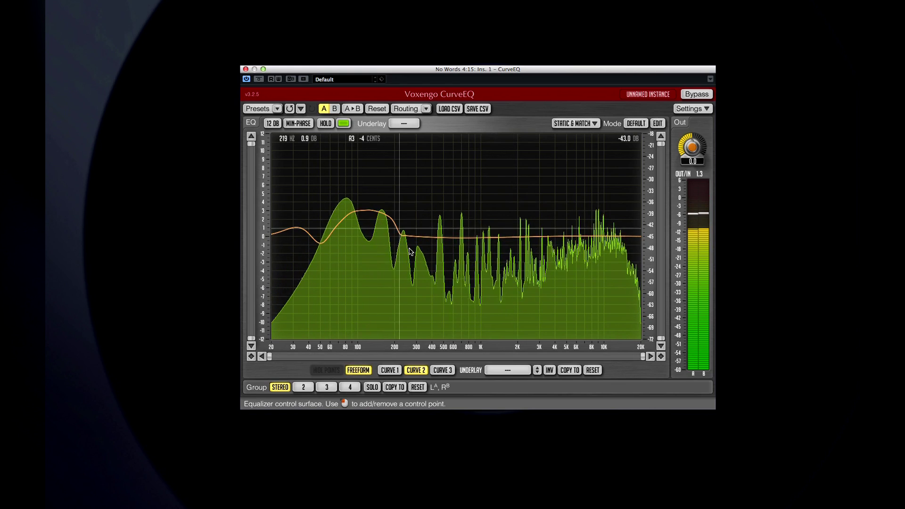
{"action": "right_click", "coordinate": [635, 264]}
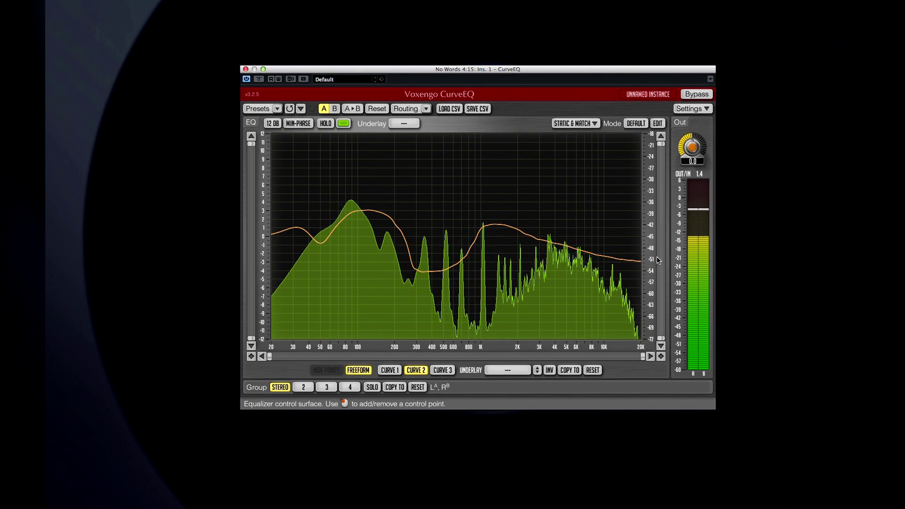
{"action": "left_click", "coordinate": [389, 371]}
{"action": "left_click_drag", "start_coordinate": [441, 236], "coordinate": [441, 215]}
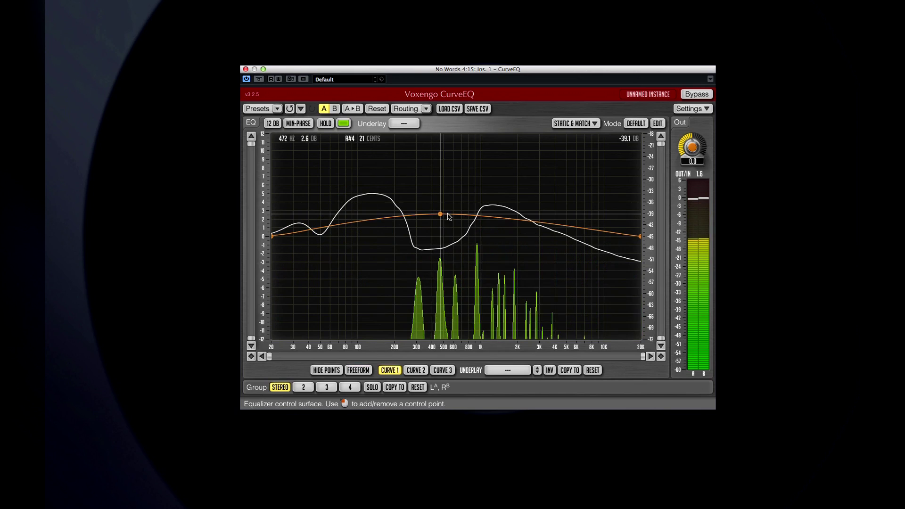
{"action": "left_click", "coordinate": [509, 238]}
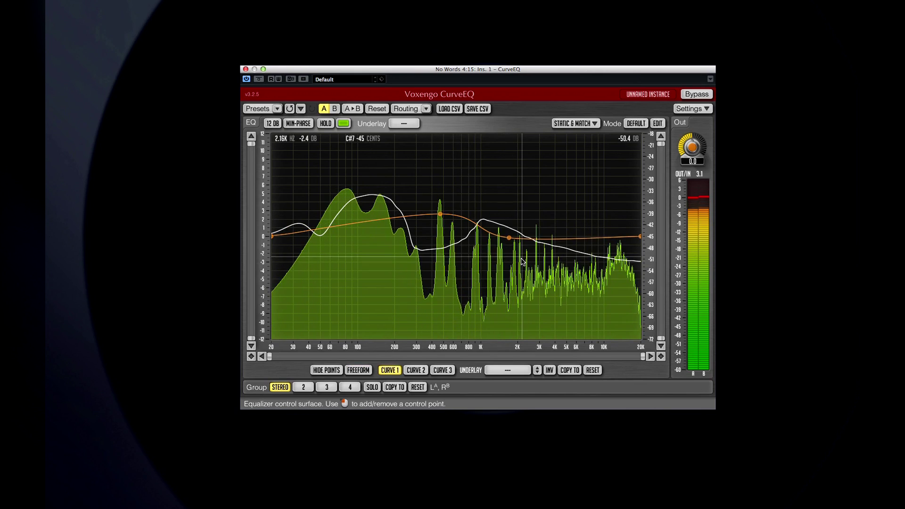
- Show Curve 3 as the underlay and hide the curve's control points
{"action": "left_click", "coordinate": [508, 370]}
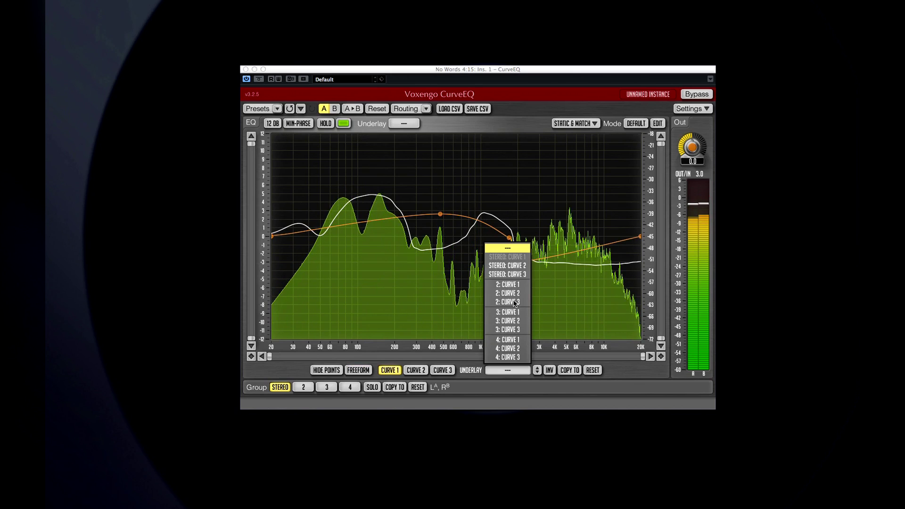
{"action": "left_click", "coordinate": [507, 274]}
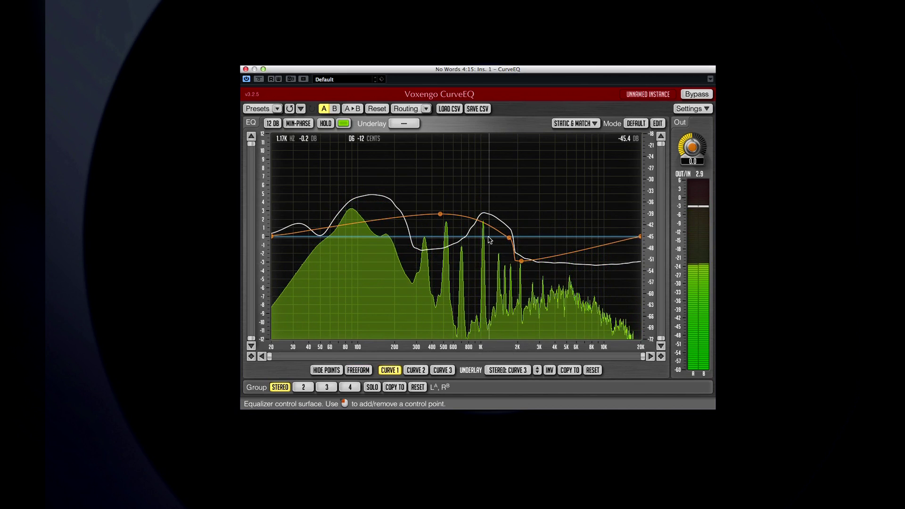
{"action": "left_click_drag", "start_coordinate": [448, 253], "coordinate": [371, 288]}
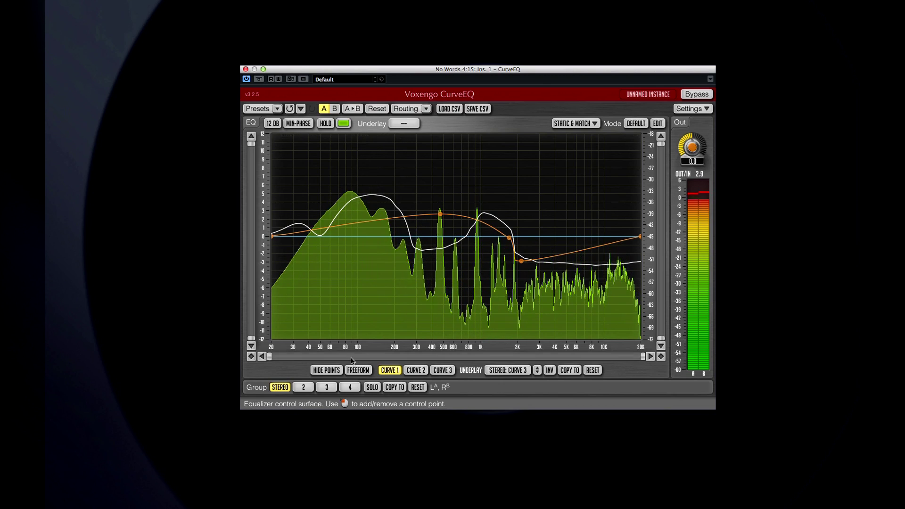
{"action": "left_click", "coordinate": [330, 372]}
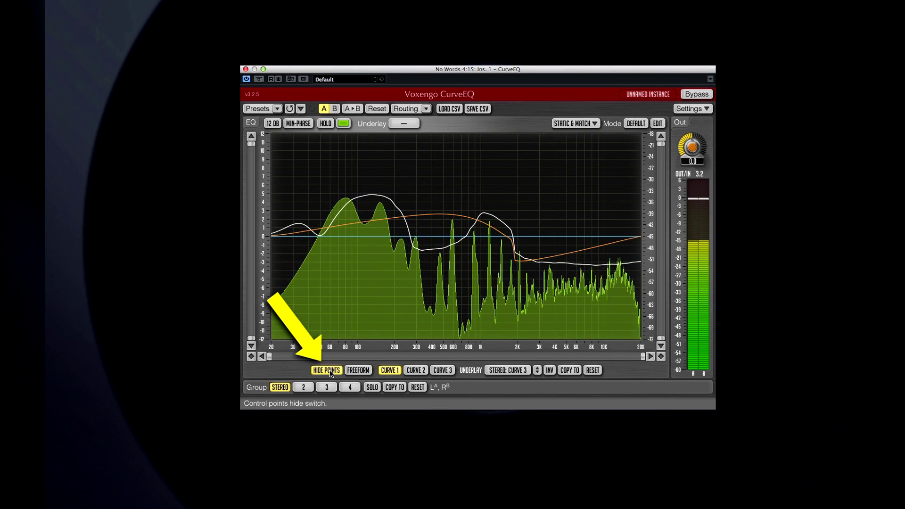
- Lower Curve 1's 430 Hz point to about 0.9 dB and delete its 157 Hz point
{"action": "left_click", "coordinate": [330, 371]}
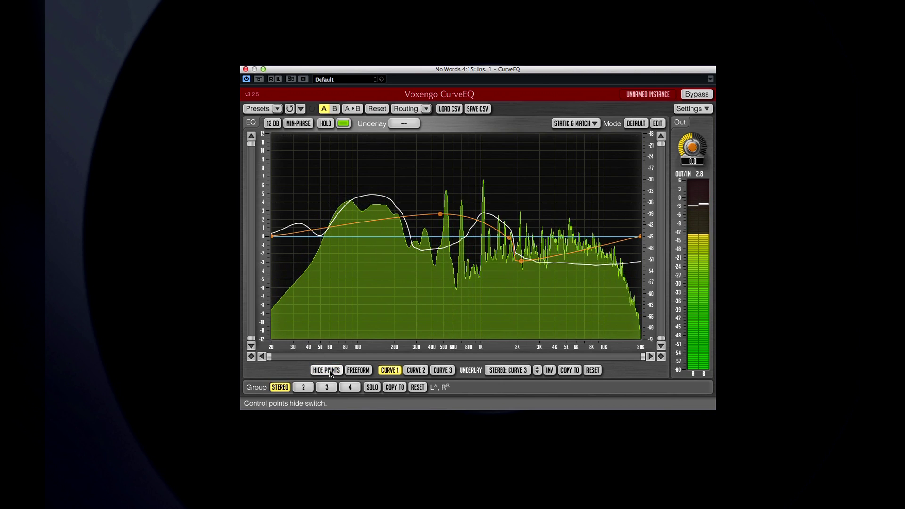
{"action": "left_click_drag", "start_coordinate": [440, 215], "coordinate": [381, 244]}
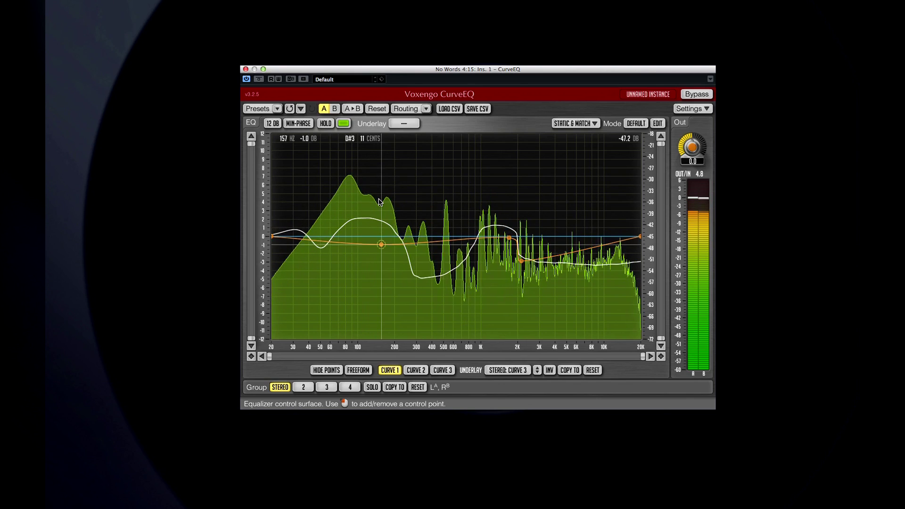
{"action": "left_click_drag", "start_coordinate": [380, 202], "coordinate": [383, 214]}
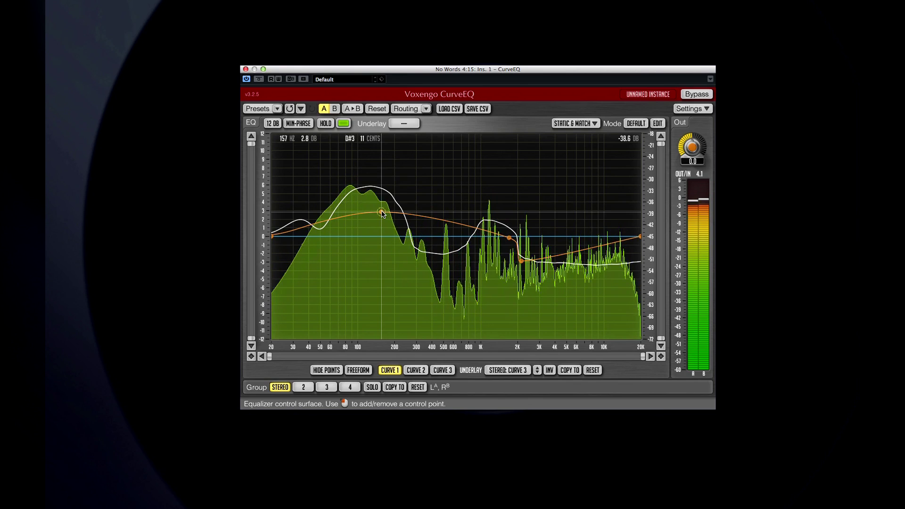
{"action": "double_click", "coordinate": [382, 212]}
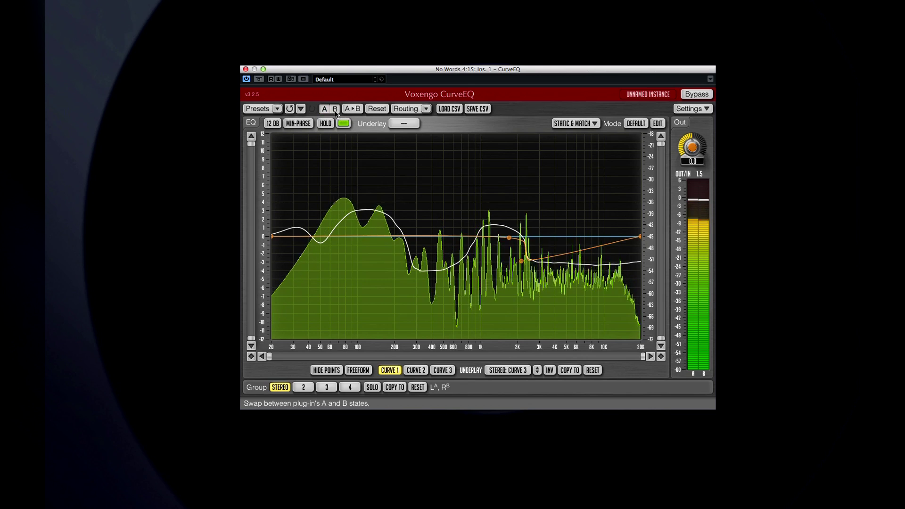
{"action": "left_click", "coordinate": [336, 112]}
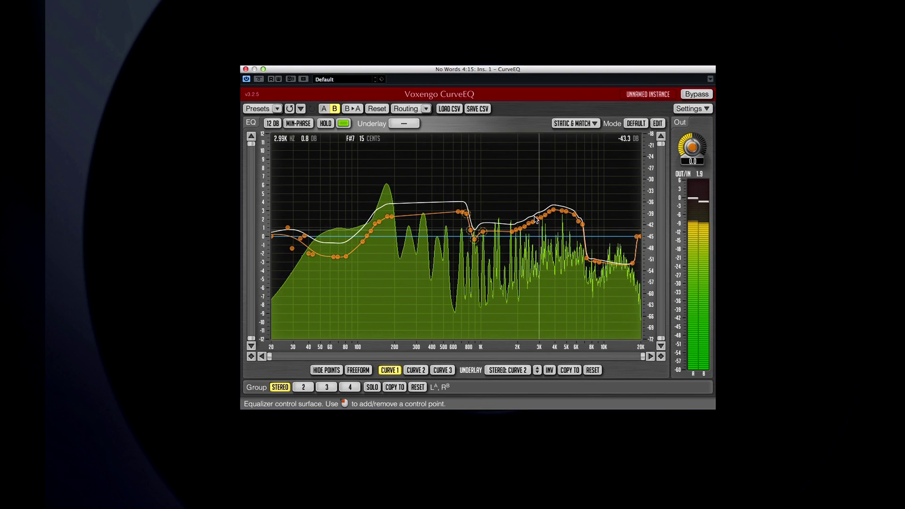
- Show the routing modes, from Default Stereo through Dual Mono to Force Mono
{"action": "left_click", "coordinate": [425, 109]}
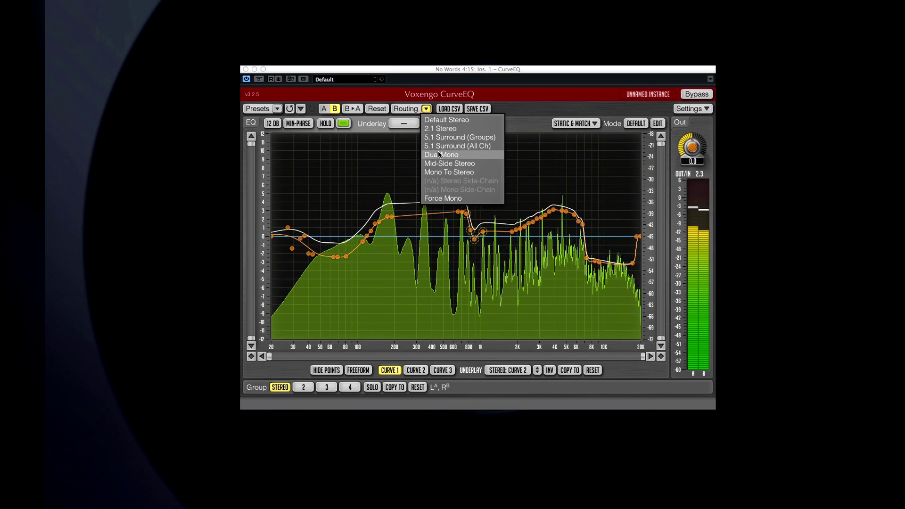
- Revert to an early edit-history entry, enable minimum phase, and add a deep notch near 8 kHz
{"action": "left_click", "coordinate": [501, 199]}
{"action": "left_click", "coordinate": [301, 108]}
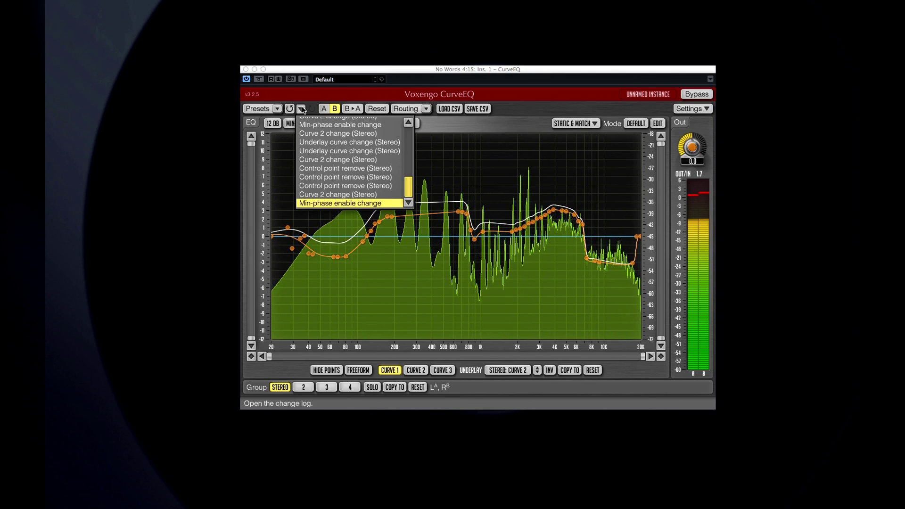
{"action": "left_click_drag", "start_coordinate": [408, 185], "coordinate": [408, 126]}
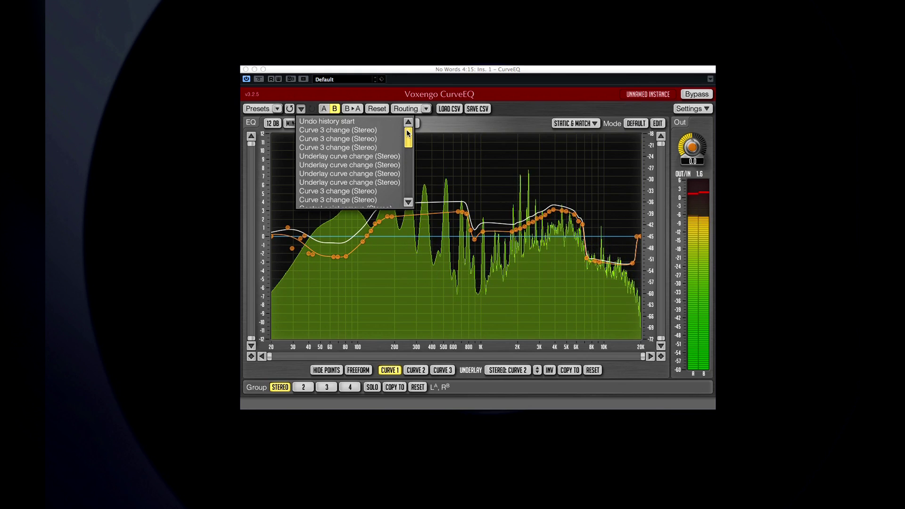
{"action": "left_click", "coordinate": [370, 134]}
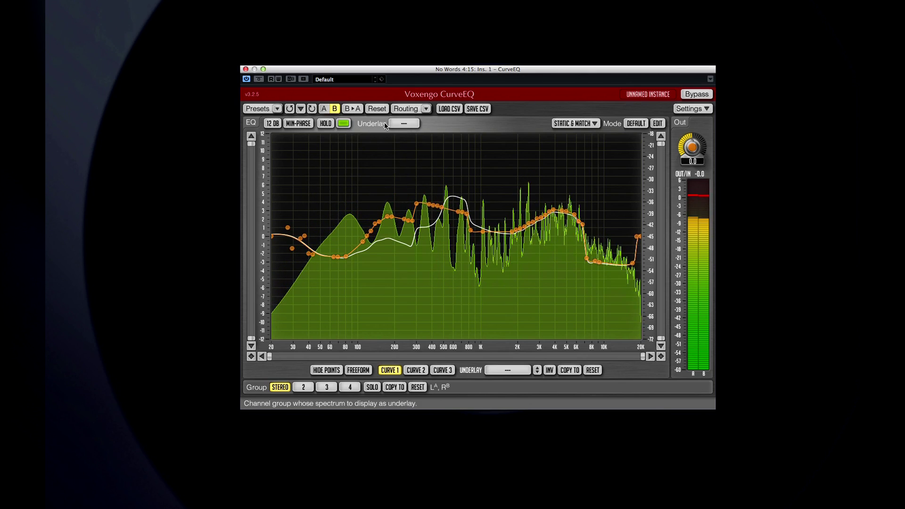
{"action": "left_click", "coordinate": [299, 123]}
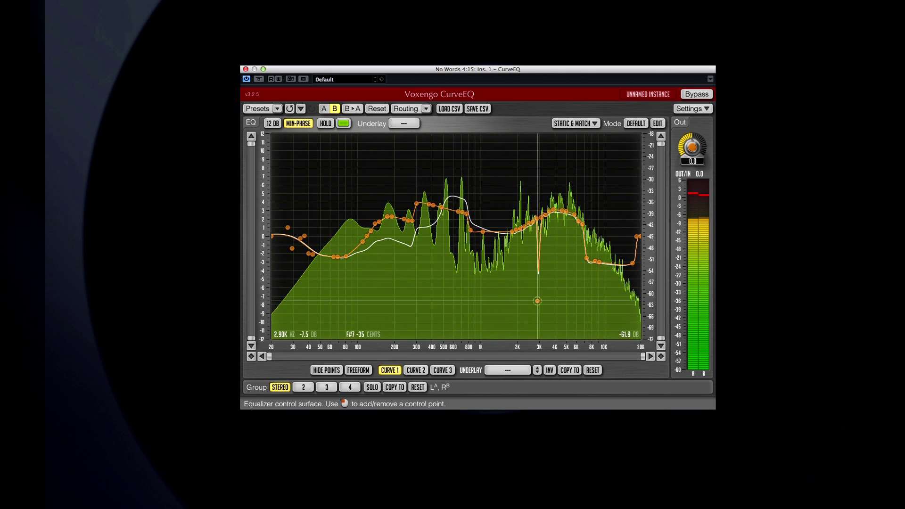
{"action": "left_click_drag", "start_coordinate": [542, 305], "coordinate": [610, 190]}
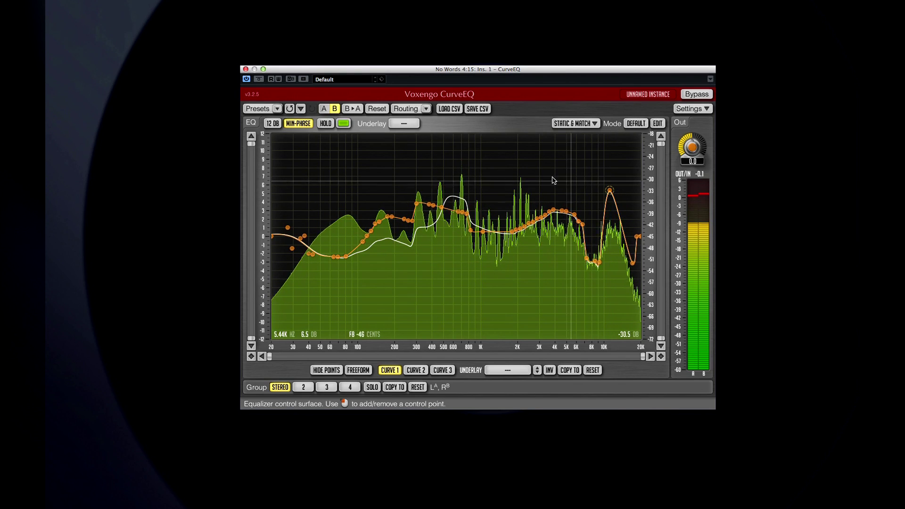
- Export the curve as the CSV file 'My Curve EQ'
{"action": "left_click", "coordinate": [476, 109]}
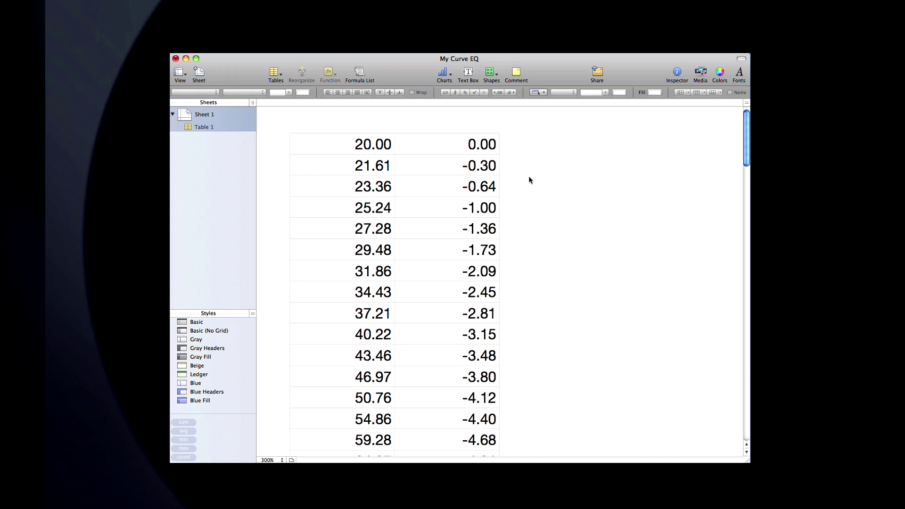
{"action": "scroll", "coordinate": [528, 176], "scroll_direction": "down", "scroll_amount": 10}
{"action": "scroll", "coordinate": [530, 180], "scroll_direction": "down", "scroll_amount": 20}
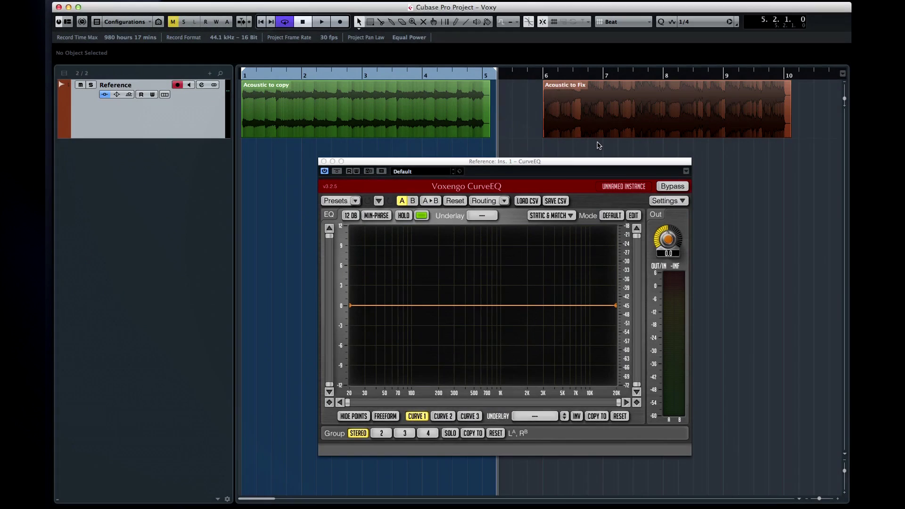
- Set CurveEQ's spectrum mode from Default to Average and return the playhead to the project start
{"action": "left_click", "coordinate": [568, 219]}
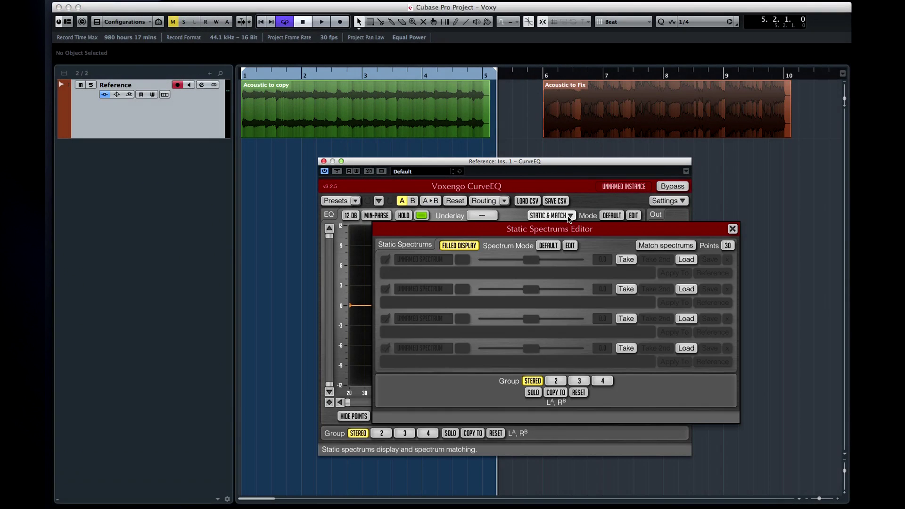
{"action": "left_click", "coordinate": [569, 219]}
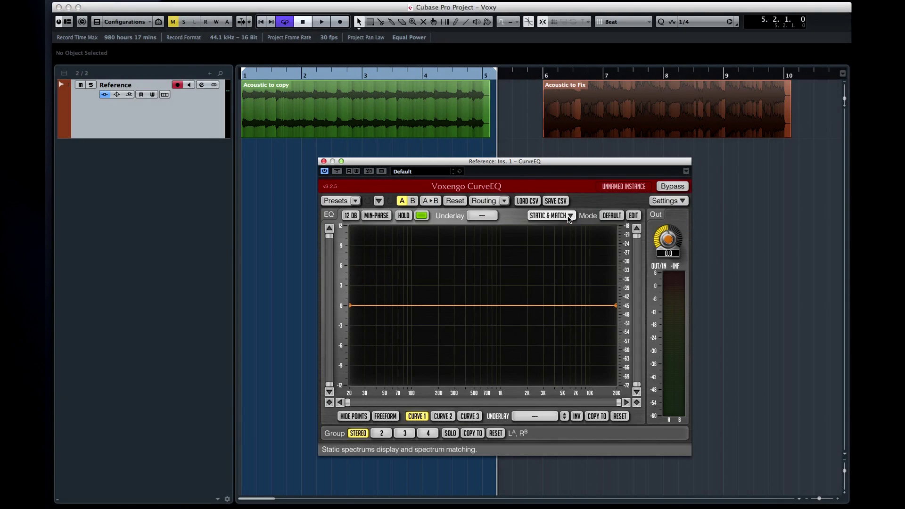
{"action": "left_click", "coordinate": [612, 215]}
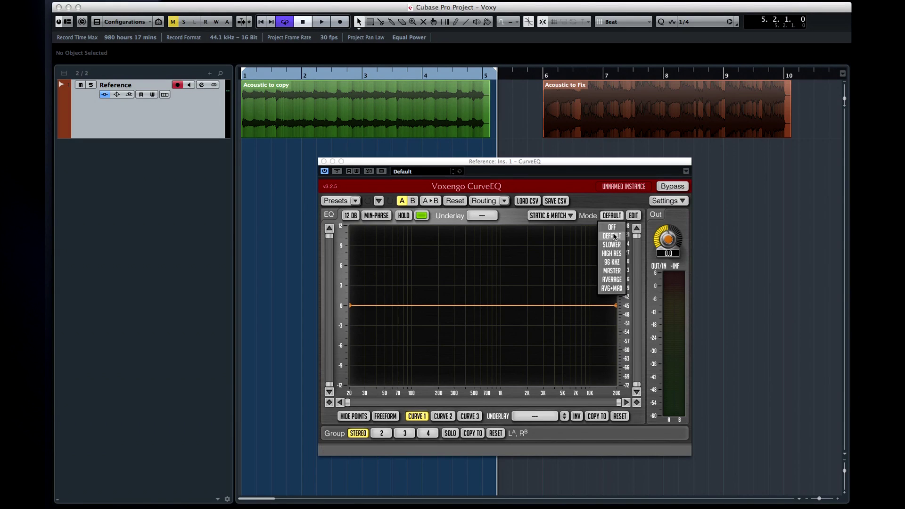
{"action": "left_click", "coordinate": [612, 280]}
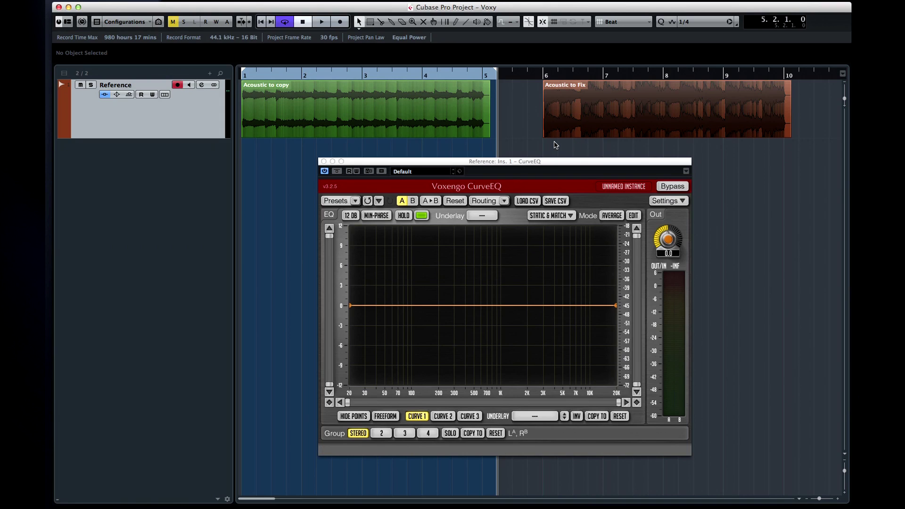
{"action": "key", "text": "period"}
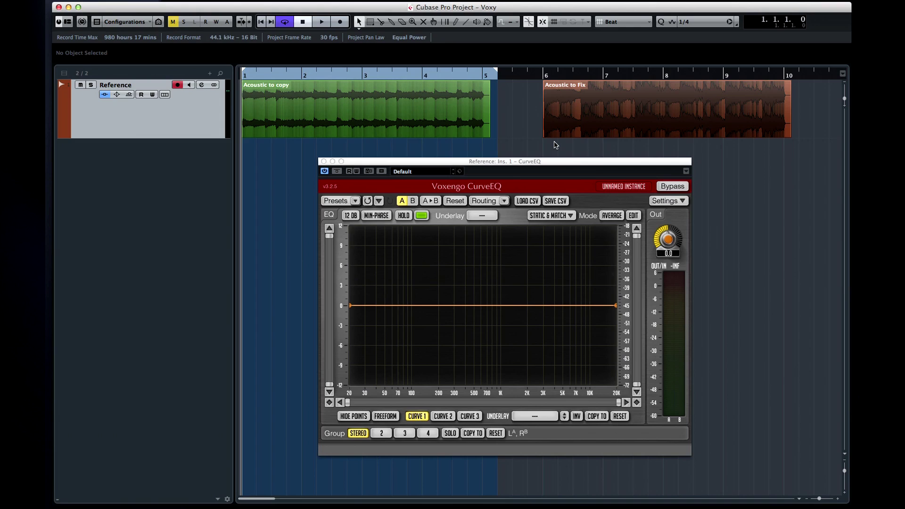
- Play the Acoustic to copy clip and capture its averaged spectrum into the first snapshot slot
{"action": "left_click", "coordinate": [634, 221]}
{"action": "key", "text": "space"}
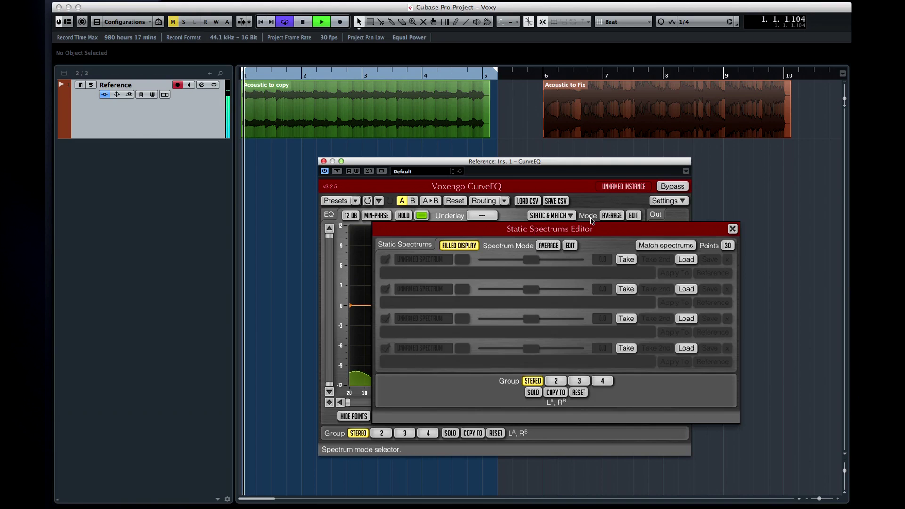
{"action": "left_click", "coordinate": [733, 229]}
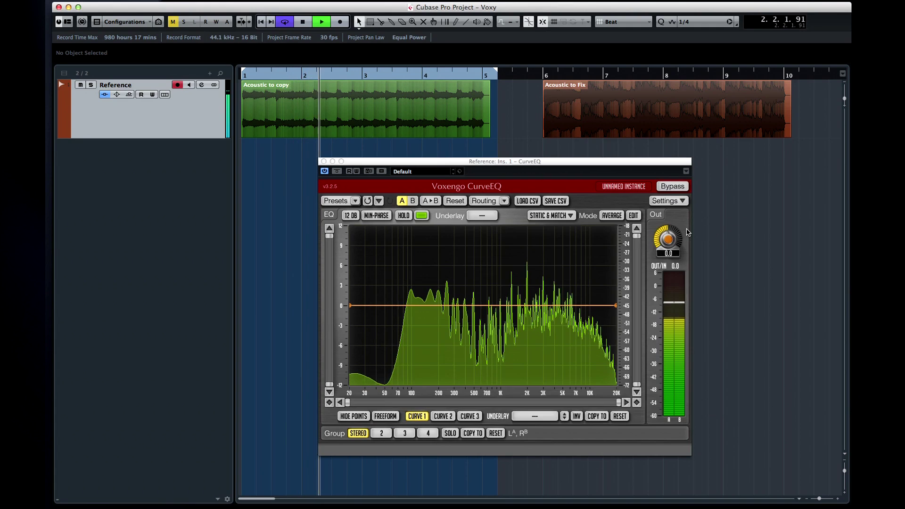
{"action": "left_click", "coordinate": [557, 216]}
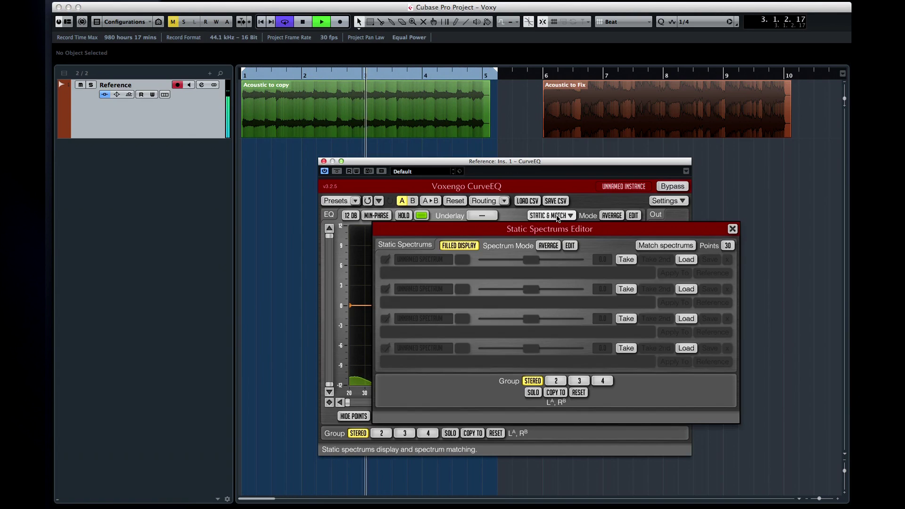
{"action": "key", "text": "space"}
{"action": "left_click", "coordinate": [626, 259]}
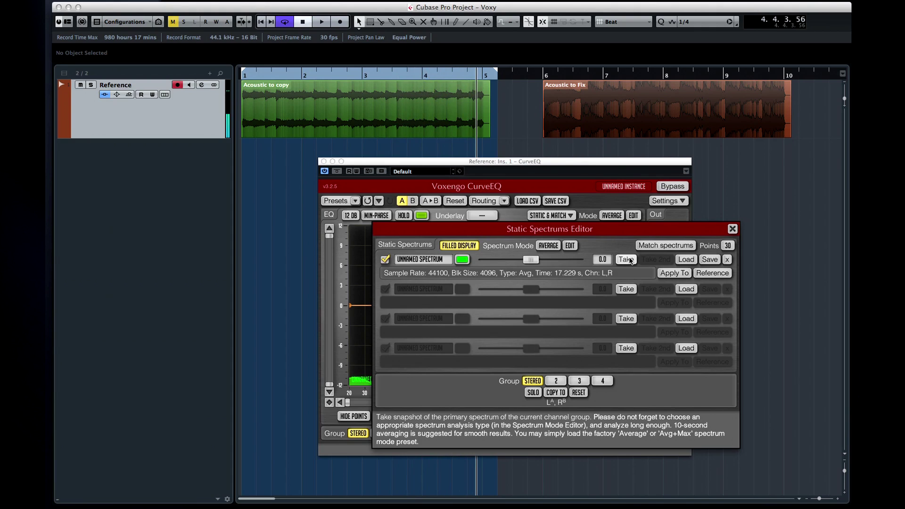
{"action": "left_click", "coordinate": [732, 229]}
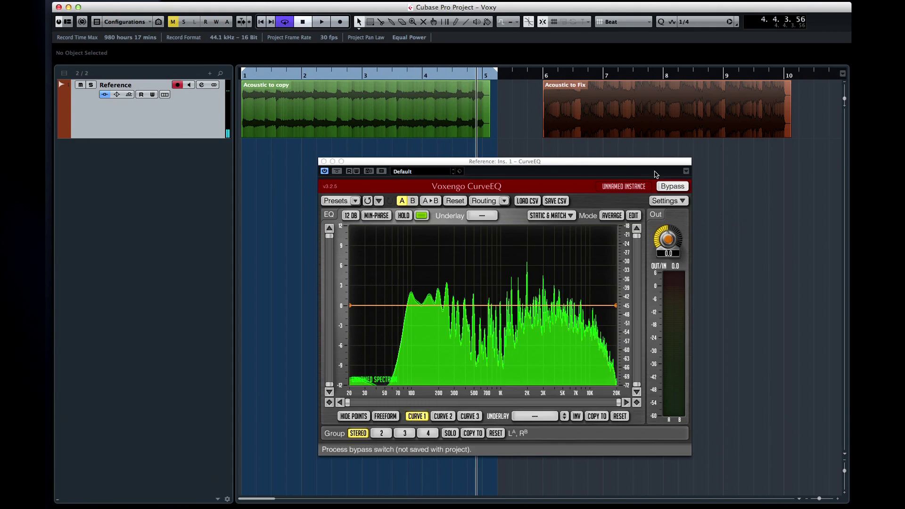
{"action": "left_click_drag", "start_coordinate": [498, 73], "coordinate": [788, 84]}
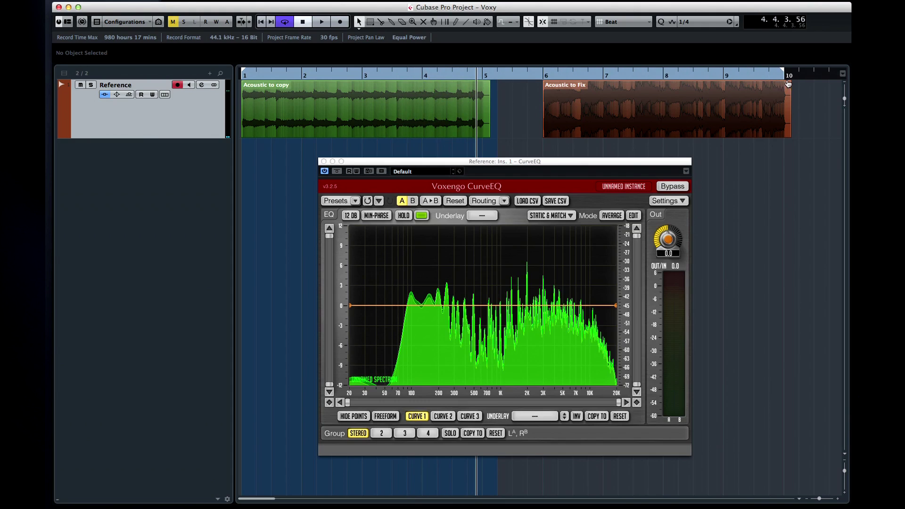
- Set the cycle to bars 6–10 and play the Acoustic to Fix clip from bar 6
{"action": "left_click_drag", "start_coordinate": [244, 73], "coordinate": [539, 79]}
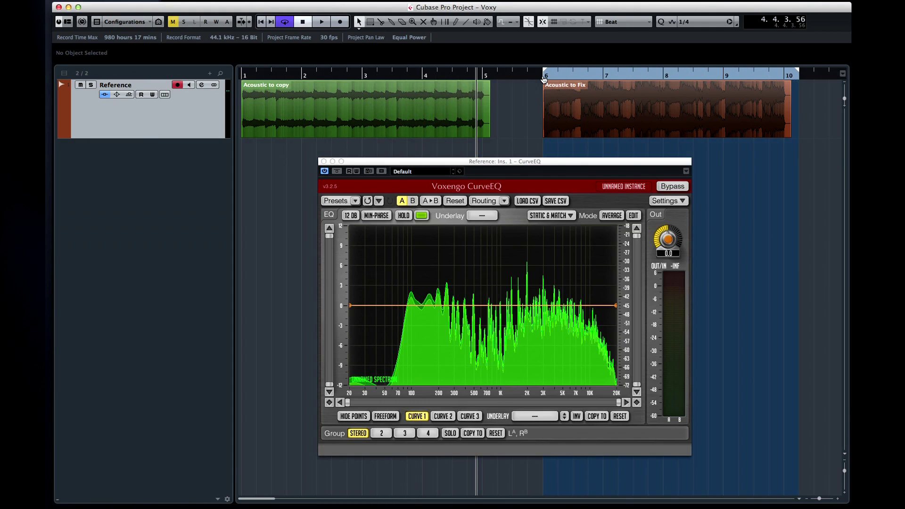
{"action": "left_click", "coordinate": [544, 79]}
{"action": "key", "text": "space"}
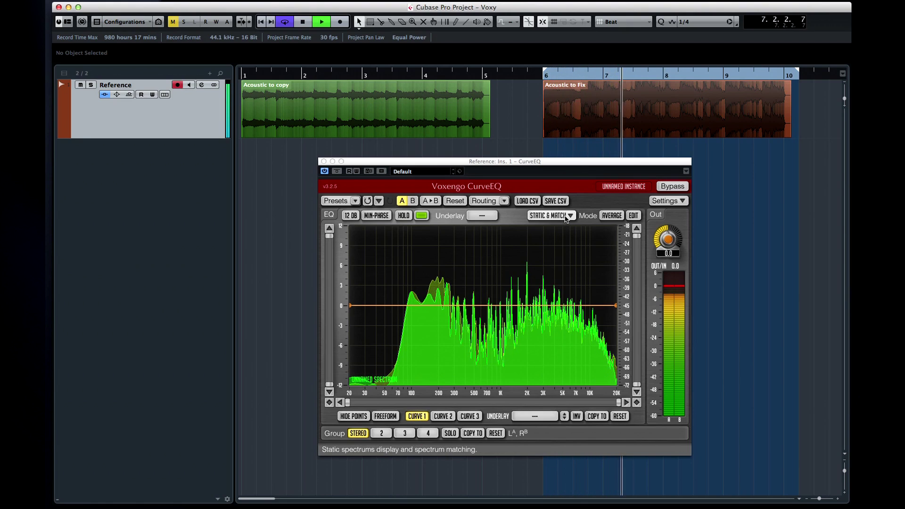
- Capture the Acoustic to Fix spectrum into the second snapshot slot, then stop playback
{"action": "left_click", "coordinate": [548, 216]}
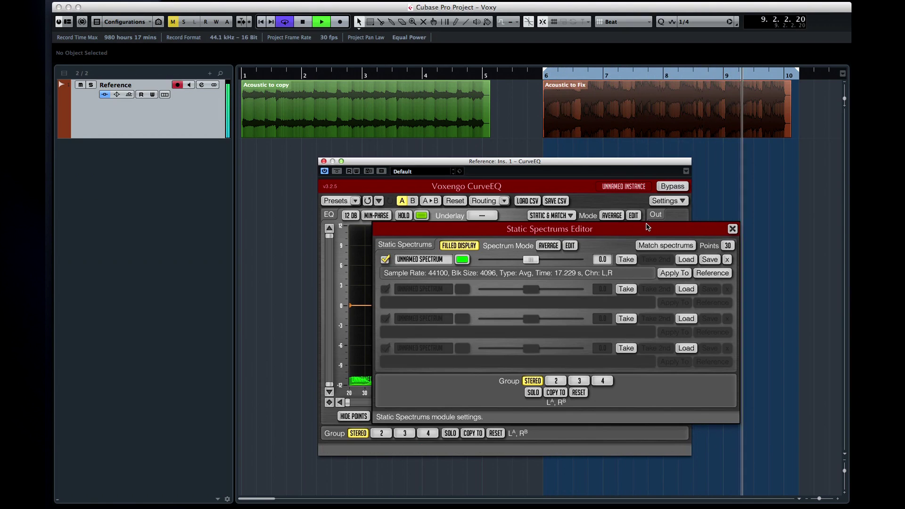
{"action": "left_click_drag", "start_coordinate": [646, 227], "coordinate": [748, 242]}
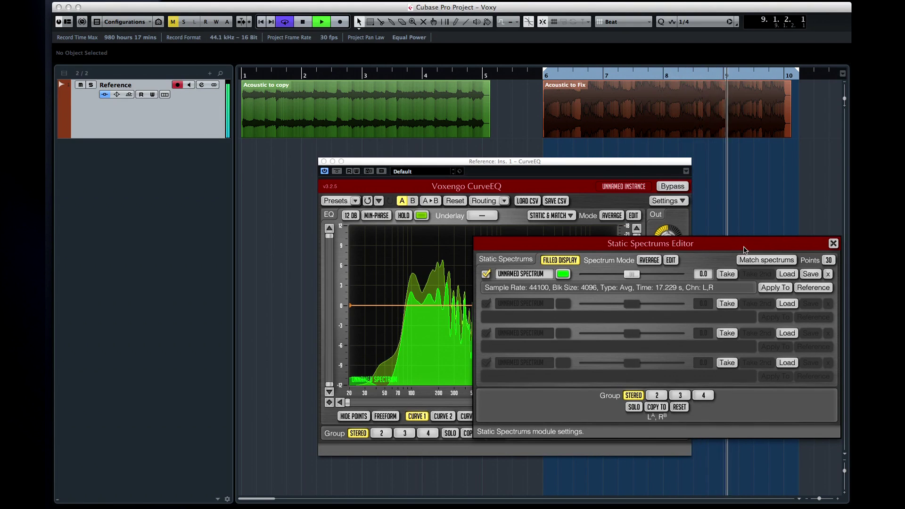
{"action": "left_click", "coordinate": [732, 305]}
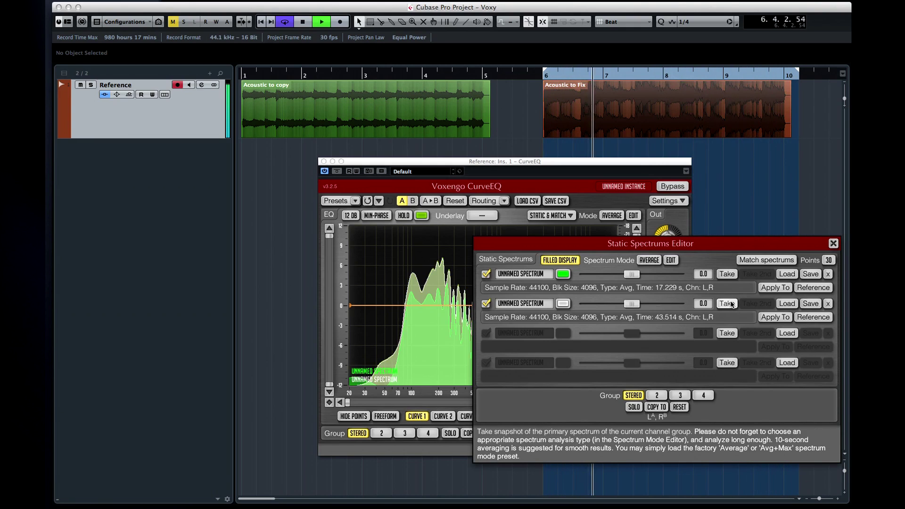
{"action": "left_click", "coordinate": [303, 22]}
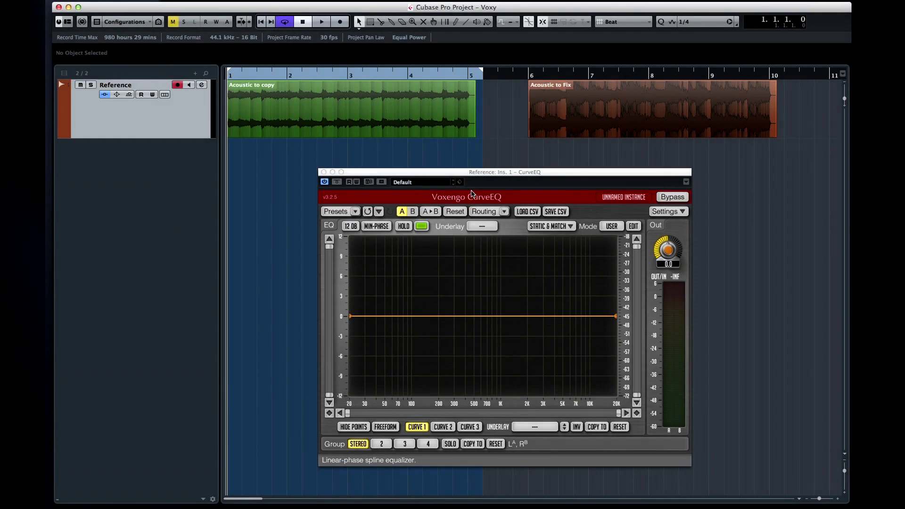
- Switch the analyzer to the cumulative average type and play the Acoustic to copy clip through once
{"action": "key", "text": "space"}
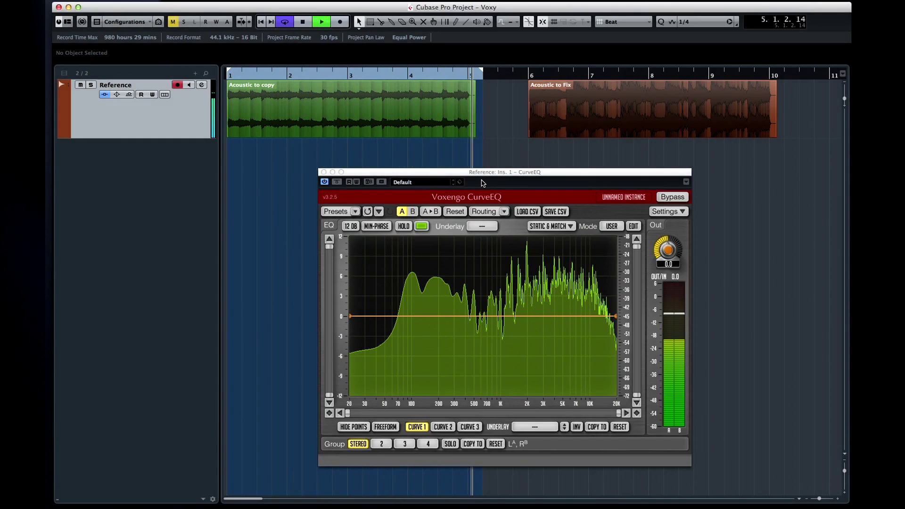
{"action": "key", "text": "space"}
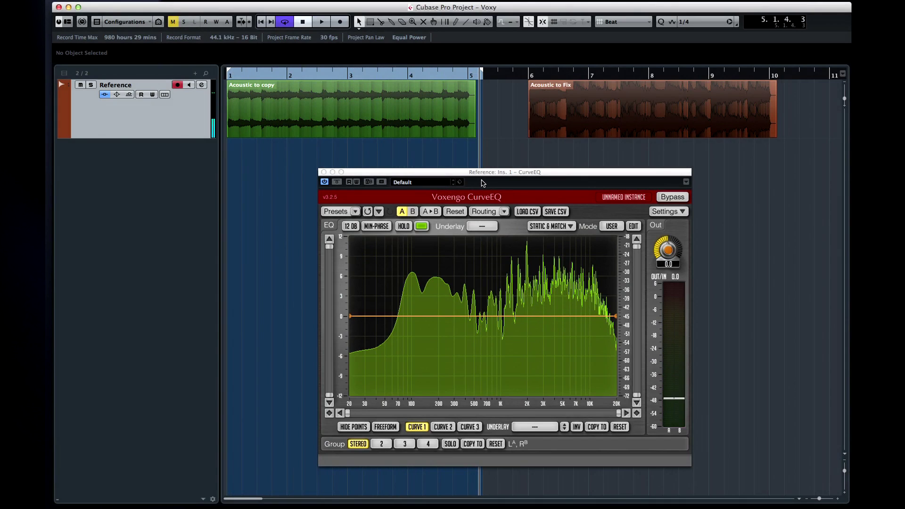
{"action": "left_click", "coordinate": [633, 226]}
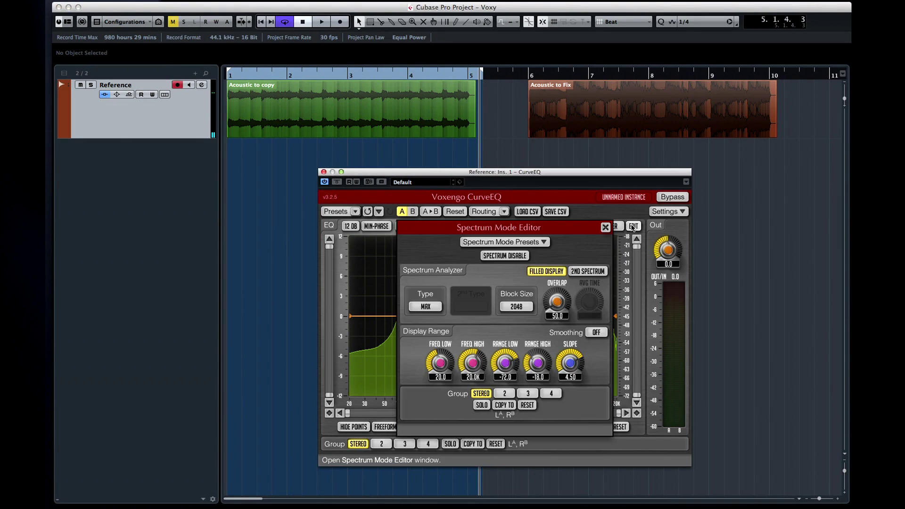
{"action": "left_click", "coordinate": [439, 306]}
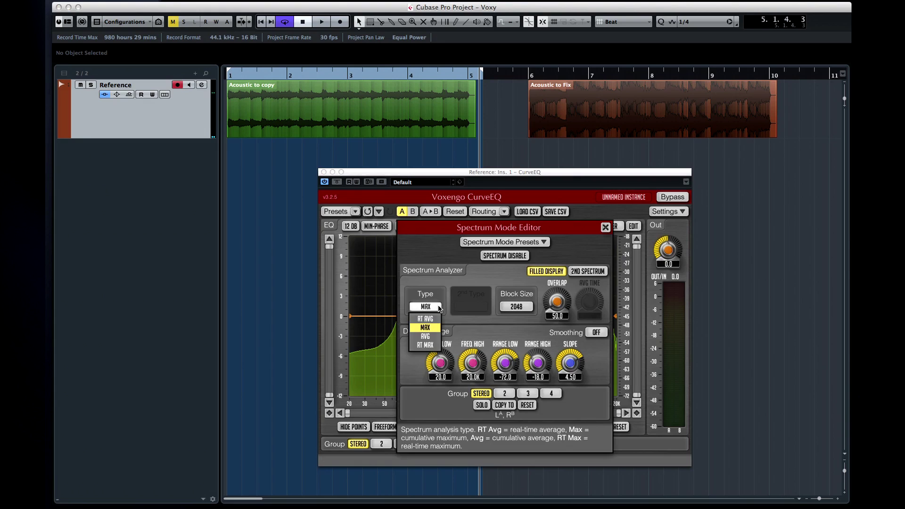
{"action": "left_click", "coordinate": [606, 228]}
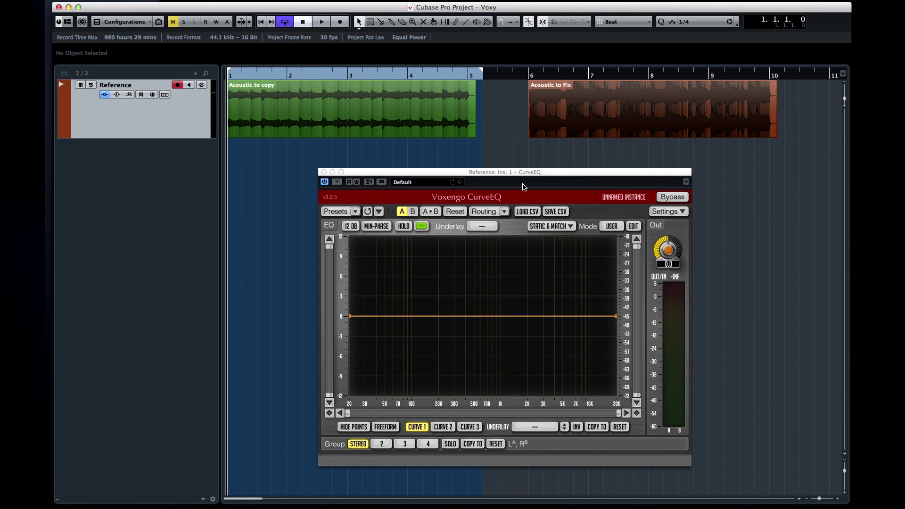
{"action": "key", "text": "space"}
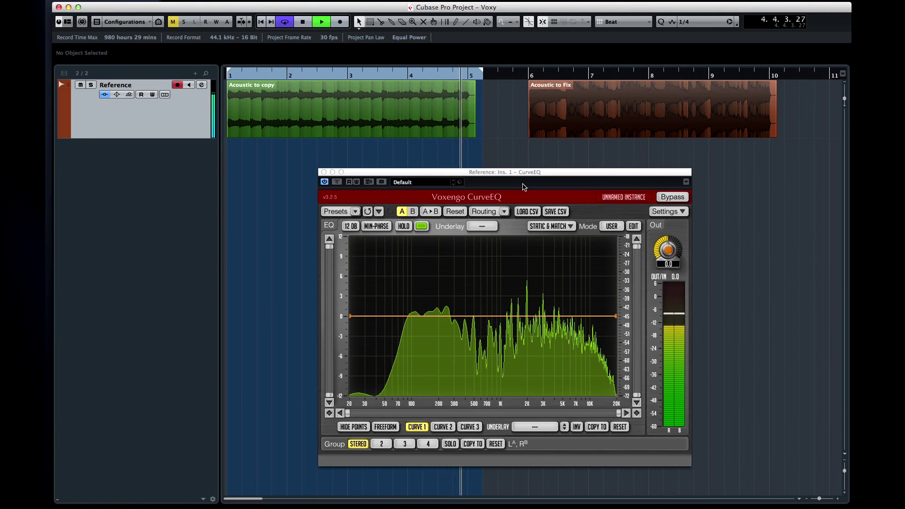
{"action": "key", "text": "space"}
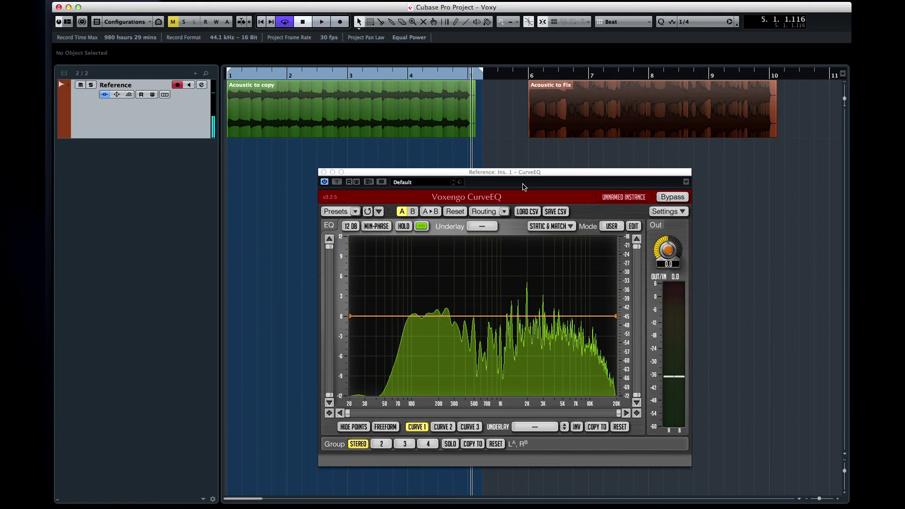
- Capture the averaged spectrum into the first static snapshot slot
{"action": "left_click", "coordinate": [549, 227]}
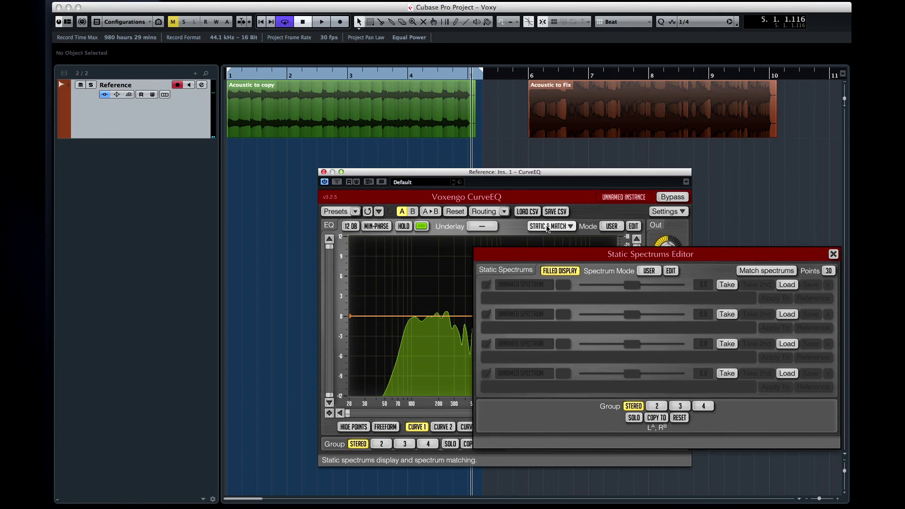
{"action": "left_click", "coordinate": [728, 286]}
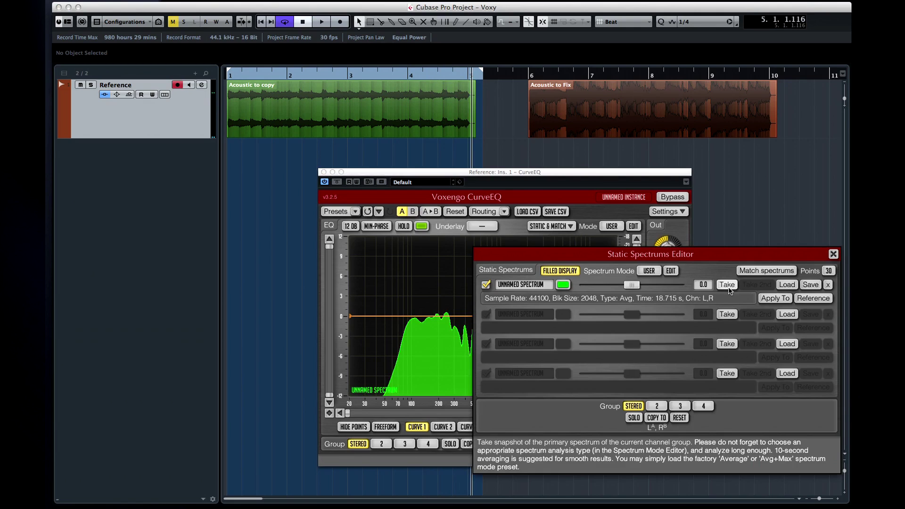
{"action": "left_click", "coordinate": [833, 255]}
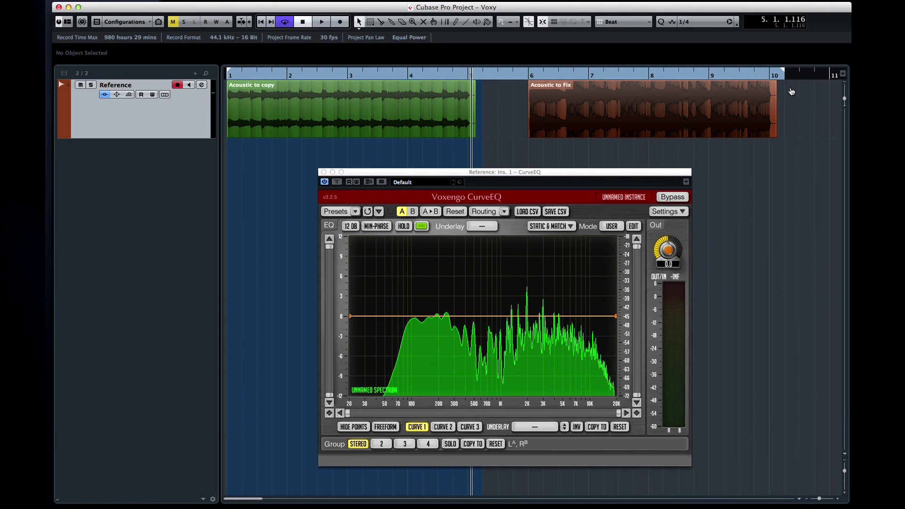
- Move the cycle start and playhead to bar 6, then play and stop the Acoustic to Fix clip
{"action": "left_click_drag", "start_coordinate": [234, 67], "coordinate": [529, 71]}
{"action": "left_click", "coordinate": [523, 101]}
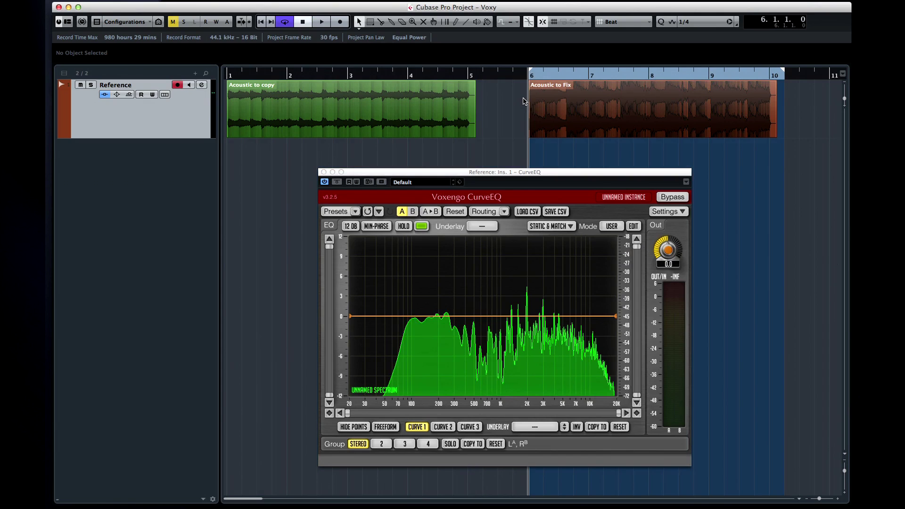
{"action": "key", "text": "space"}
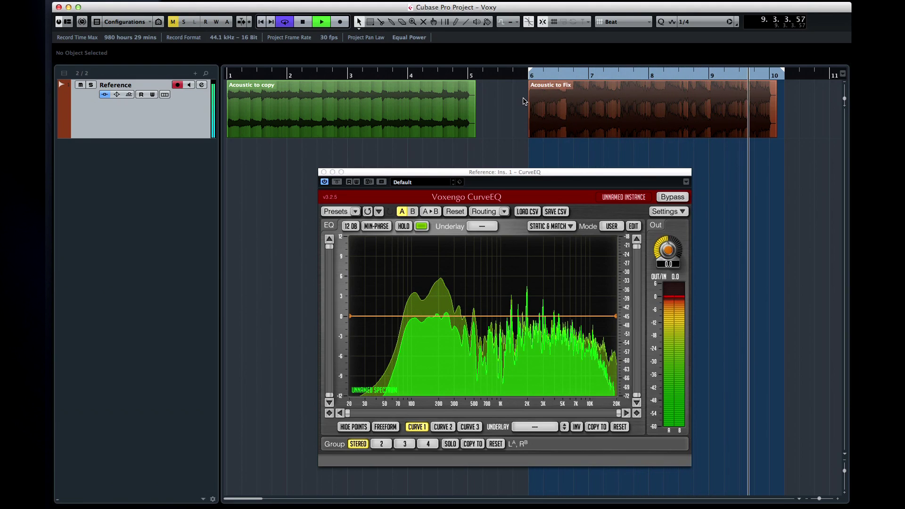
{"action": "key", "text": "space"}
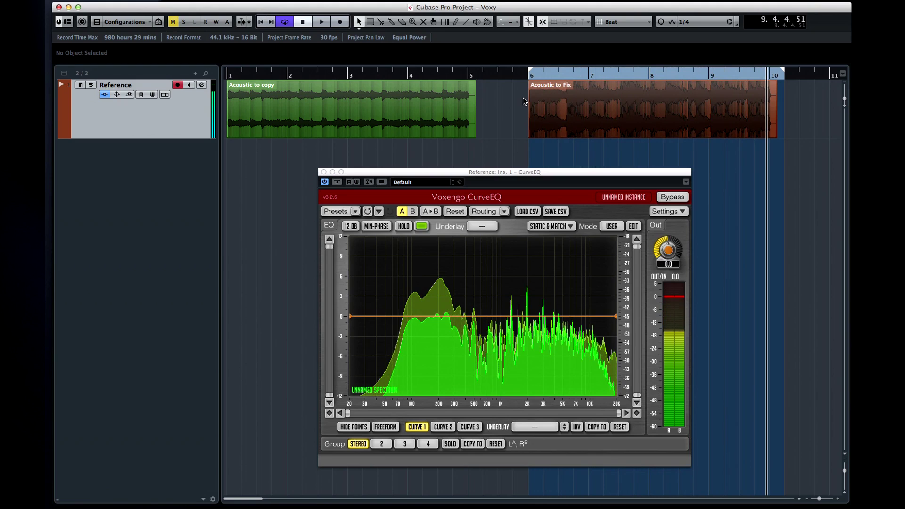
- Take a second snapshot, match it to the first as reference, and play the corrected clip
{"action": "left_click", "coordinate": [558, 228]}
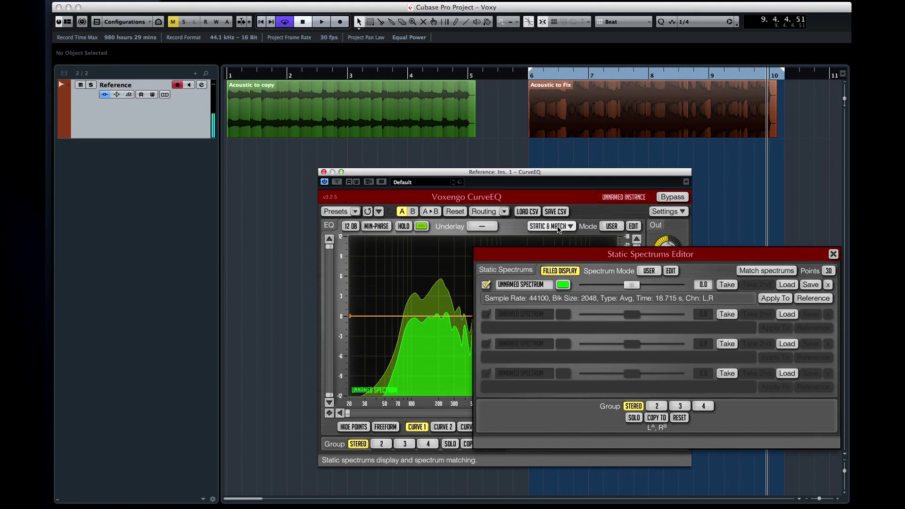
{"action": "left_click", "coordinate": [727, 314]}
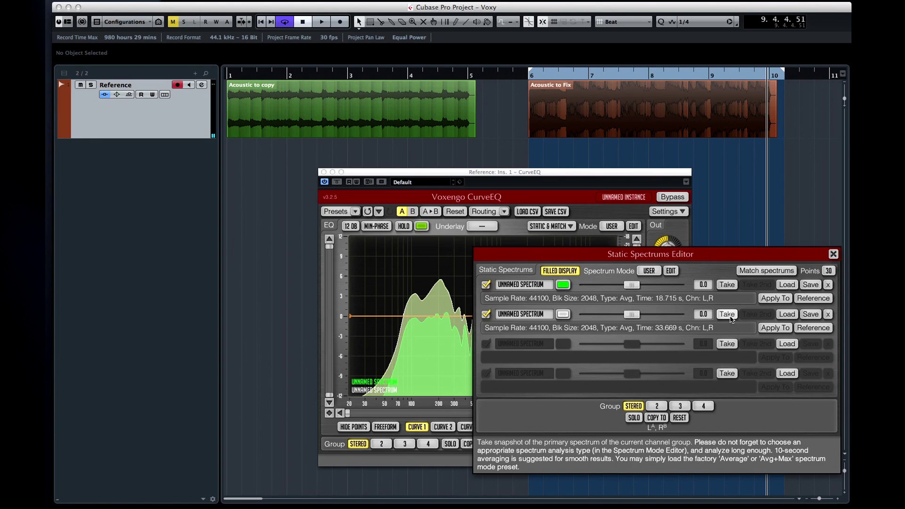
{"action": "left_click", "coordinate": [810, 300]}
{"action": "left_click", "coordinate": [784, 330]}
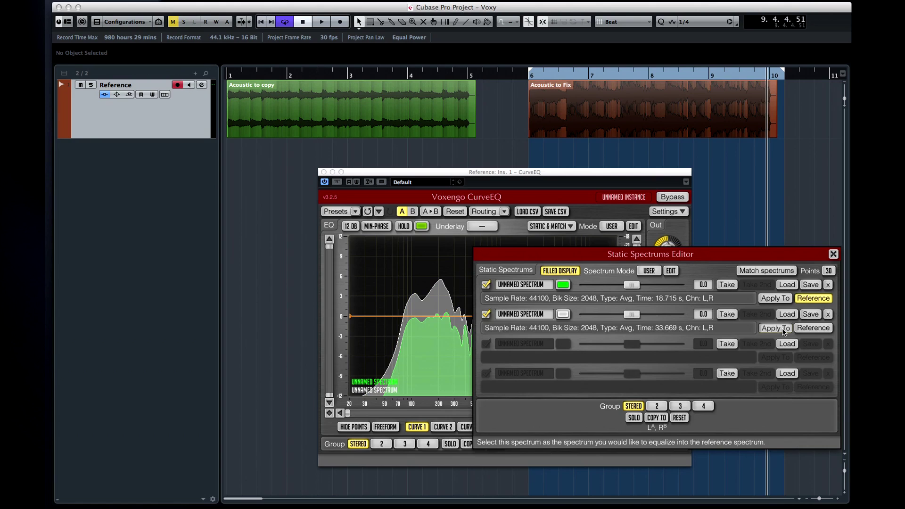
{"action": "left_click", "coordinate": [767, 272]}
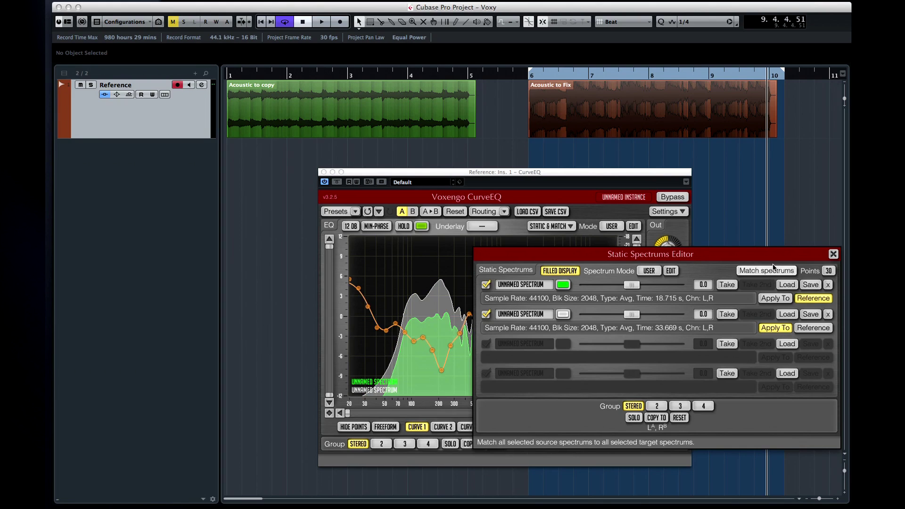
{"action": "left_click", "coordinate": [834, 254]}
{"action": "key", "text": "space"}
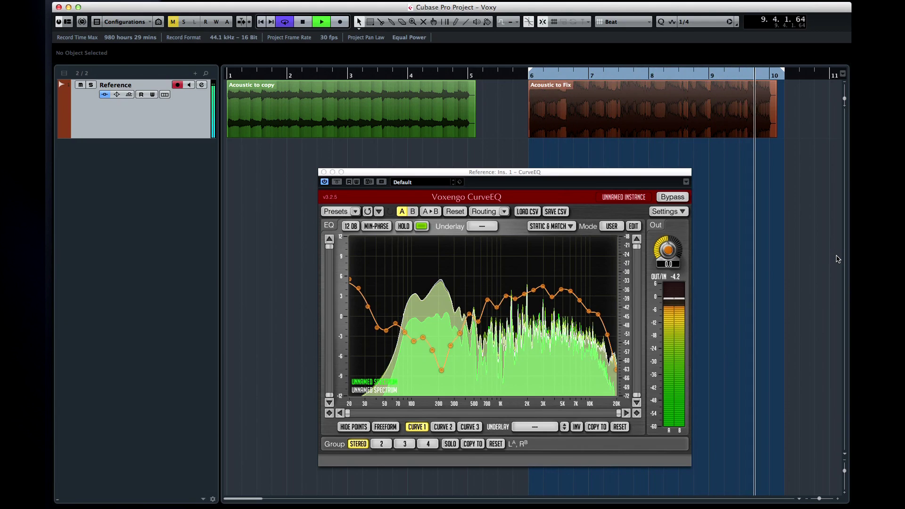
- Stop playback and reset CurveEQ's matched curve to flat
{"action": "key", "text": "space"}
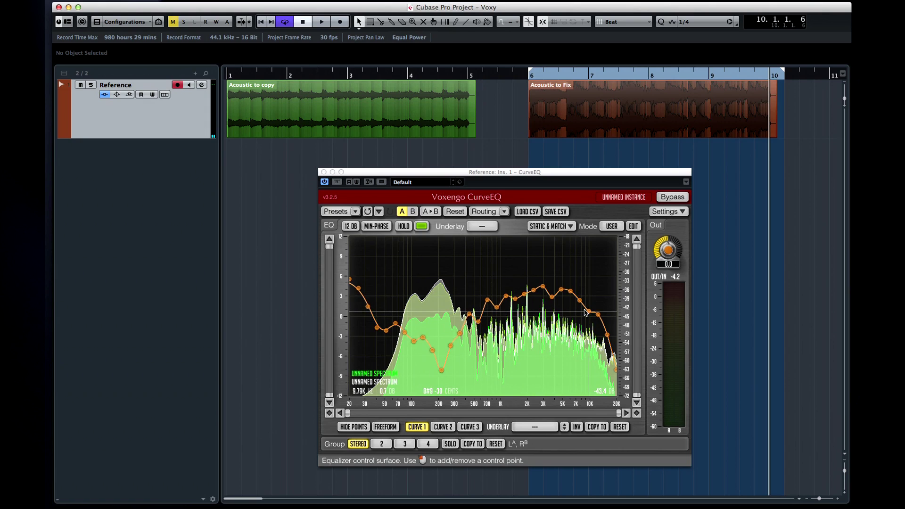
{"action": "left_click", "coordinate": [454, 213]}
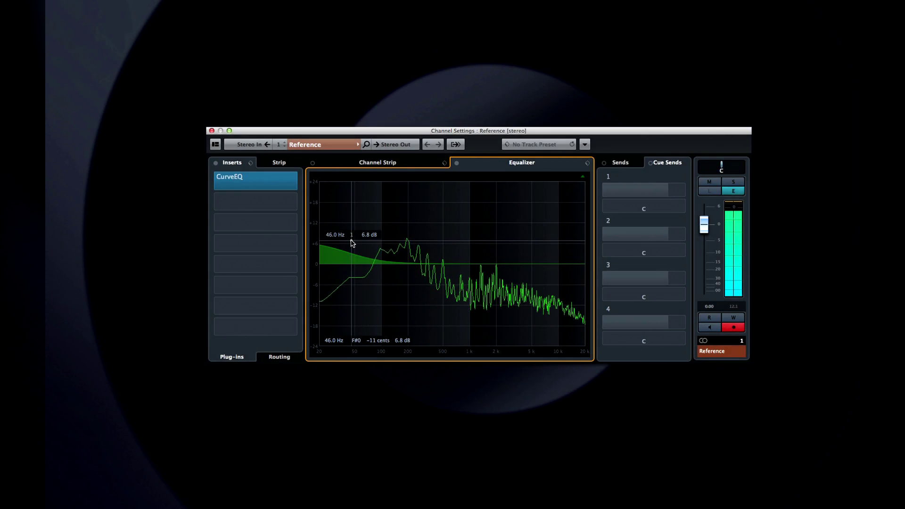
- Turn band 1 near 44 Hz into a cut and set band 3 to +6.5 dB at about 1.94 kHz
{"action": "left_click_drag", "start_coordinate": [351, 242], "coordinate": [350, 278]}
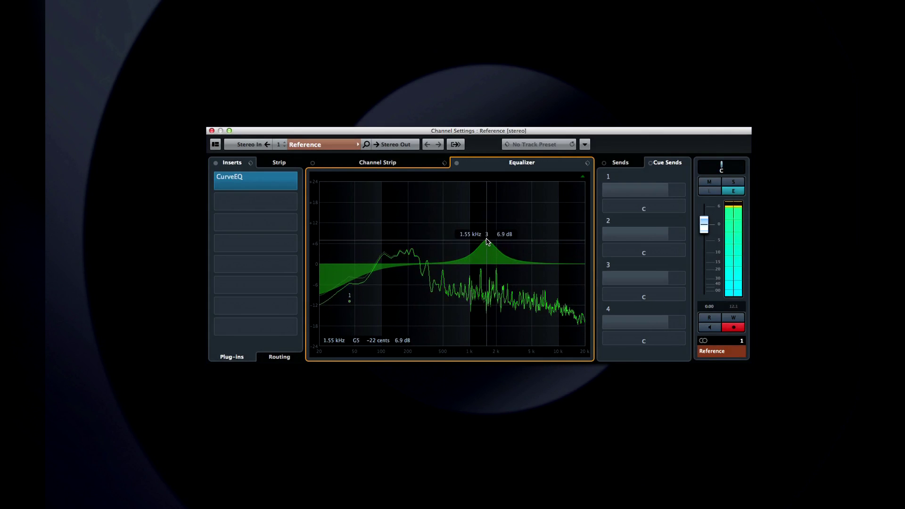
{"action": "left_click_drag", "start_coordinate": [488, 242], "coordinate": [526, 324]}
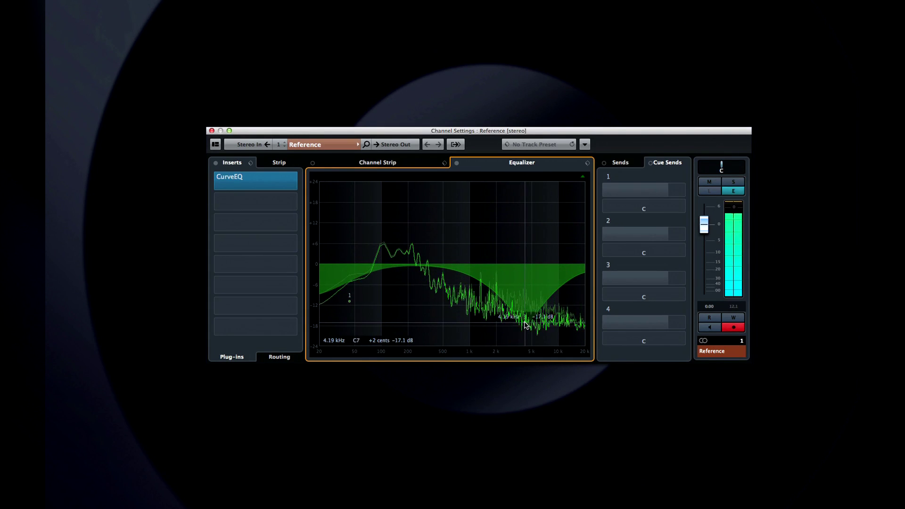
{"action": "left_click_drag", "start_coordinate": [487, 245], "coordinate": [497, 244]}
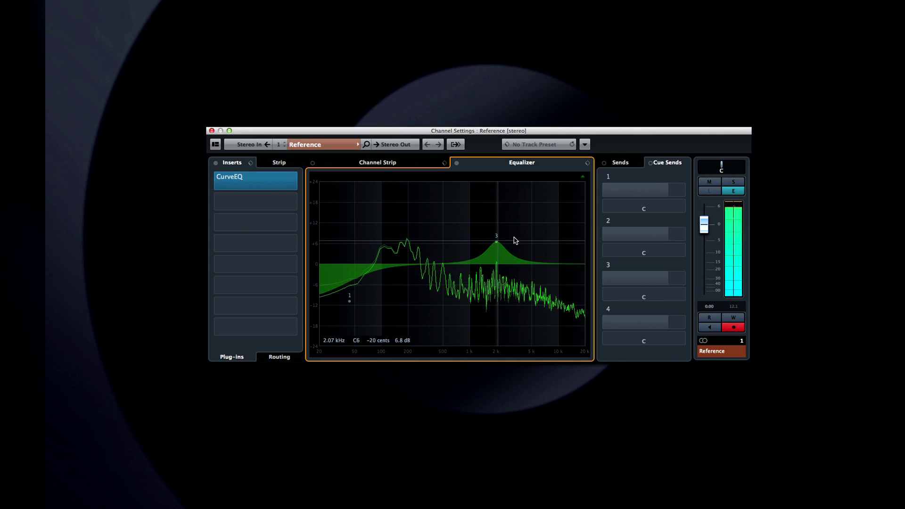
- Show the EQ band parameters as knobs and raise the low-cut frequency to 722.5 Hz
{"action": "left_click", "coordinate": [583, 177]}
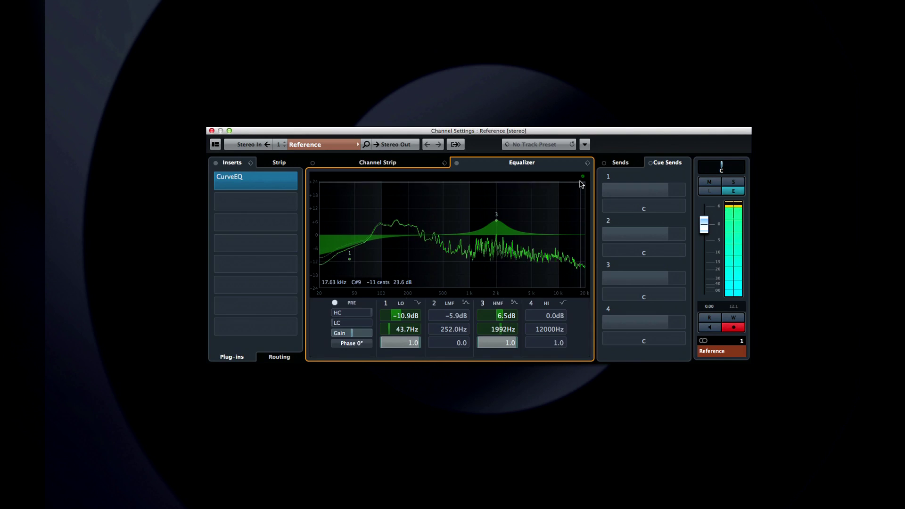
{"action": "left_click", "coordinate": [583, 178]}
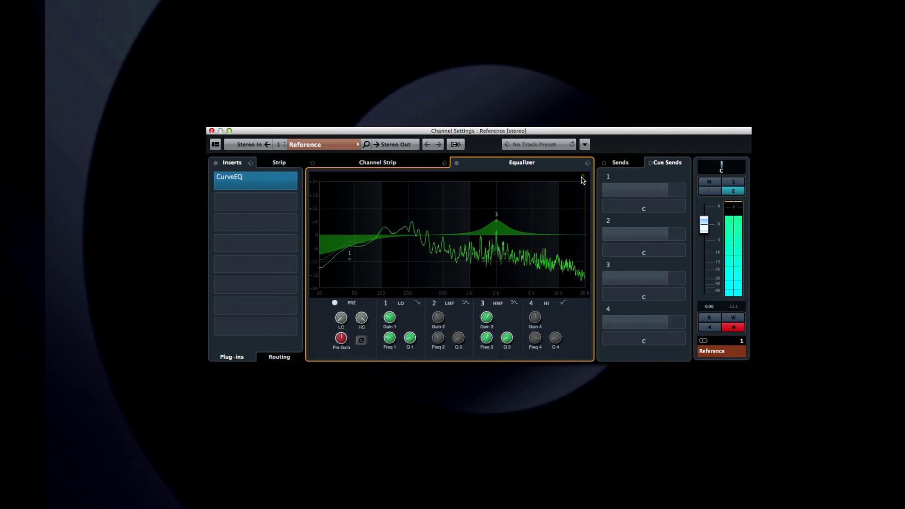
{"action": "mouse_move", "coordinate": [364, 317]}
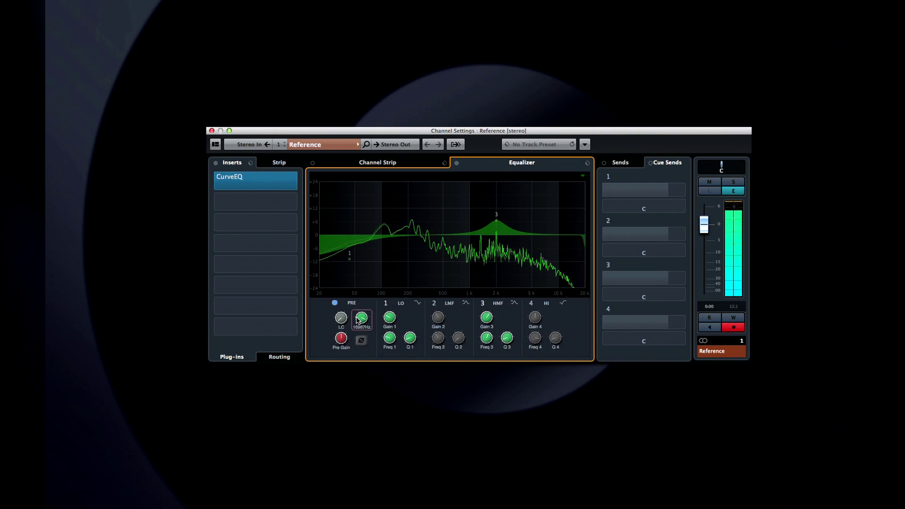
{"action": "left_click_drag", "start_coordinate": [347, 280], "coordinate": [347, 271]}
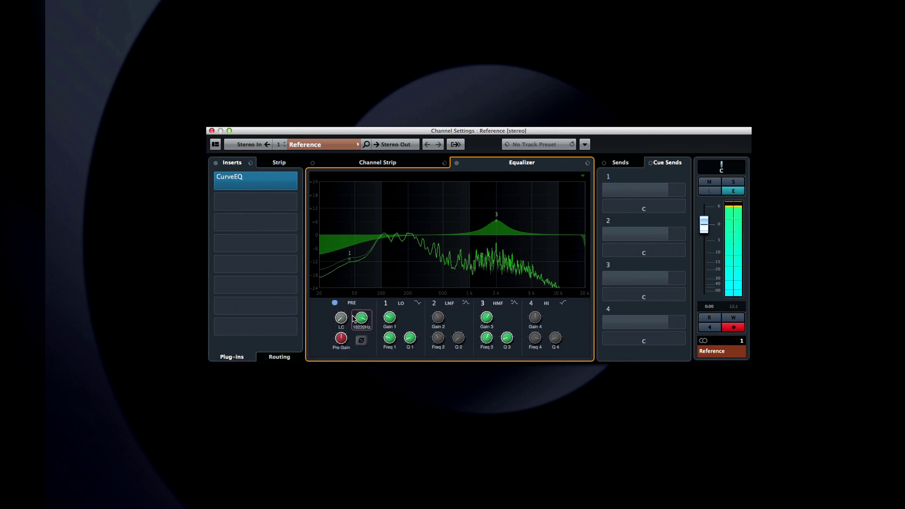
{"action": "left_click", "coordinate": [420, 304]}
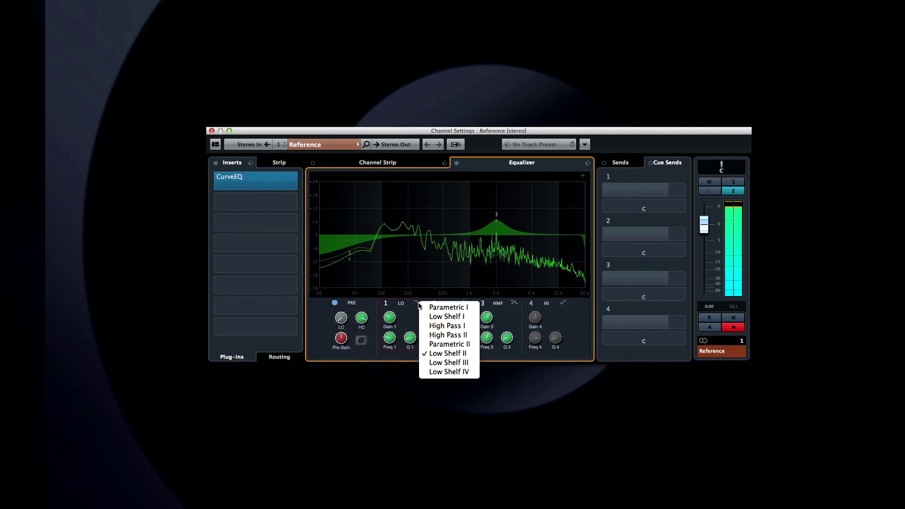
- Set band 1 to a High Pass II filter and show the 'EQ 1 Gain' automation track
{"action": "left_click", "coordinate": [431, 335]}
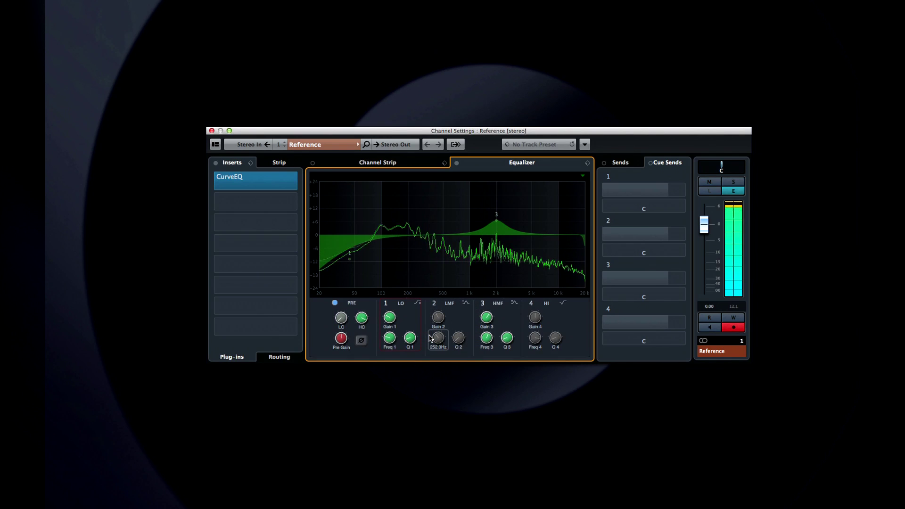
{"action": "right_click", "coordinate": [391, 322]}
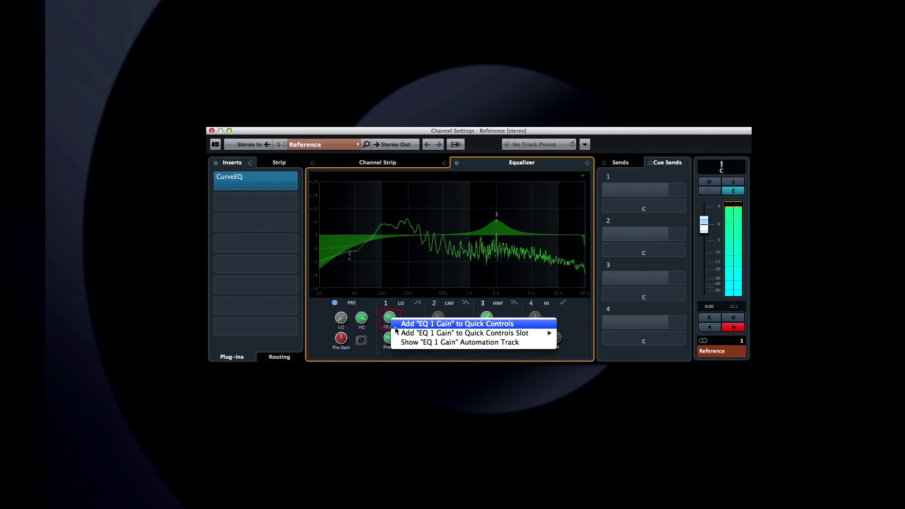
{"action": "mouse_move", "coordinate": [394, 333]}
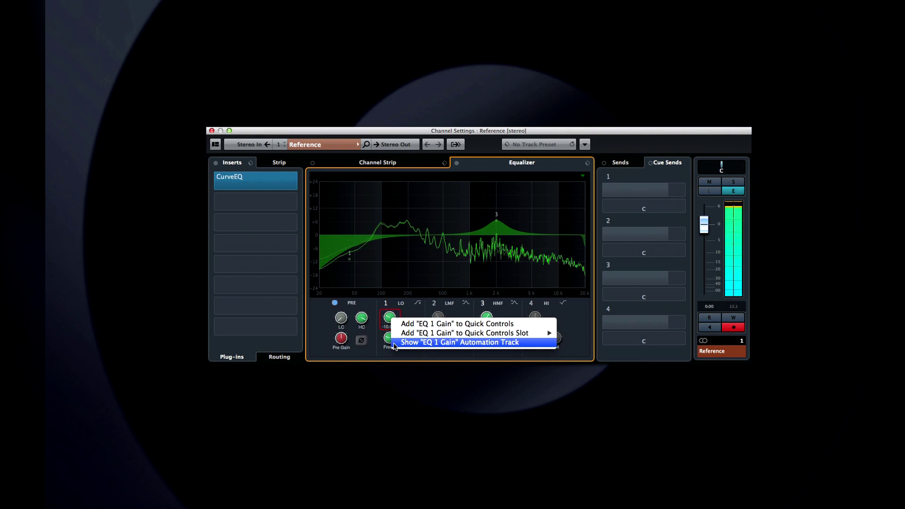
{"action": "left_click", "coordinate": [424, 342]}
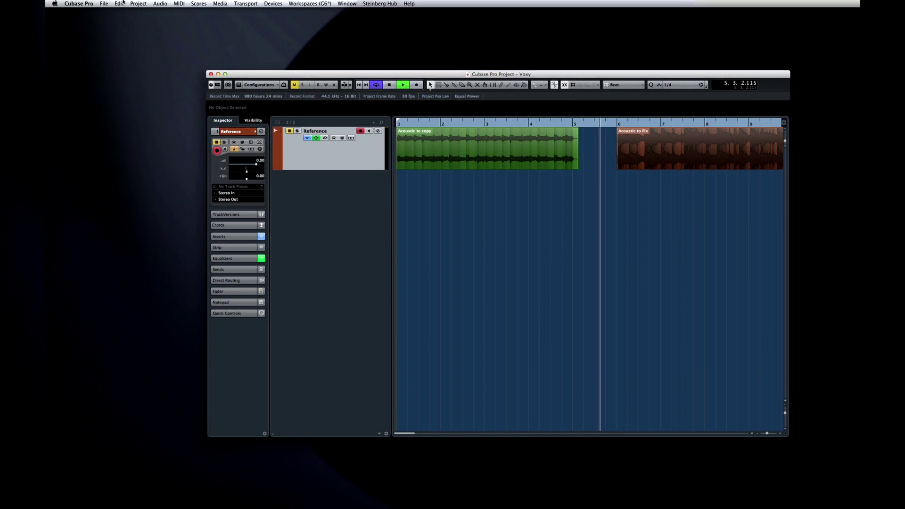
{"action": "left_click", "coordinate": [120, 3]}
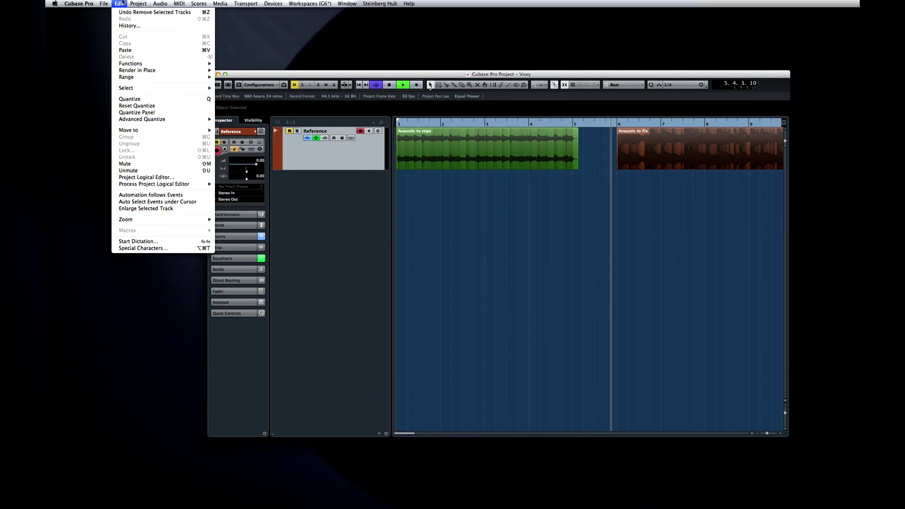
{"action": "left_click", "coordinate": [129, 25]}
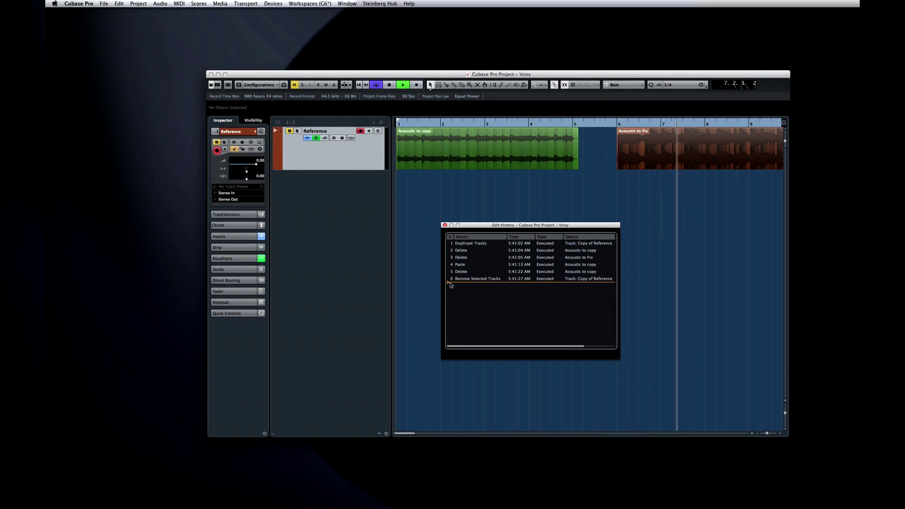
{"action": "mouse_move", "coordinate": [448, 281]}
{"action": "left_mouse_down"}
{"action": "mouse_move", "coordinate": [452, 246]}
{"action": "mouse_move", "coordinate": [450, 288]}
{"action": "left_mouse_up"}
{"action": "key", "text": "space"}
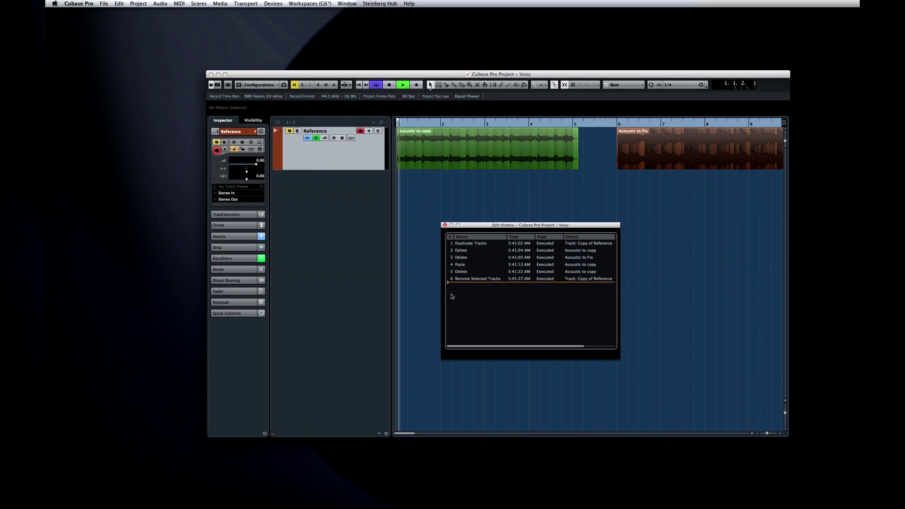
{"action": "left_click", "coordinate": [445, 226]}
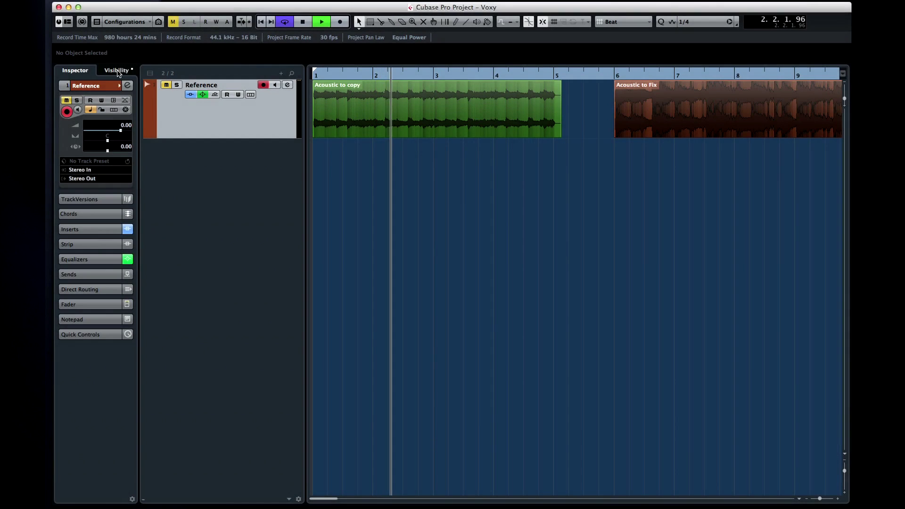
- In the Visibility list, hide the tracks, then undo the visibility change to restore Reference
{"action": "left_click", "coordinate": [254, 121]}
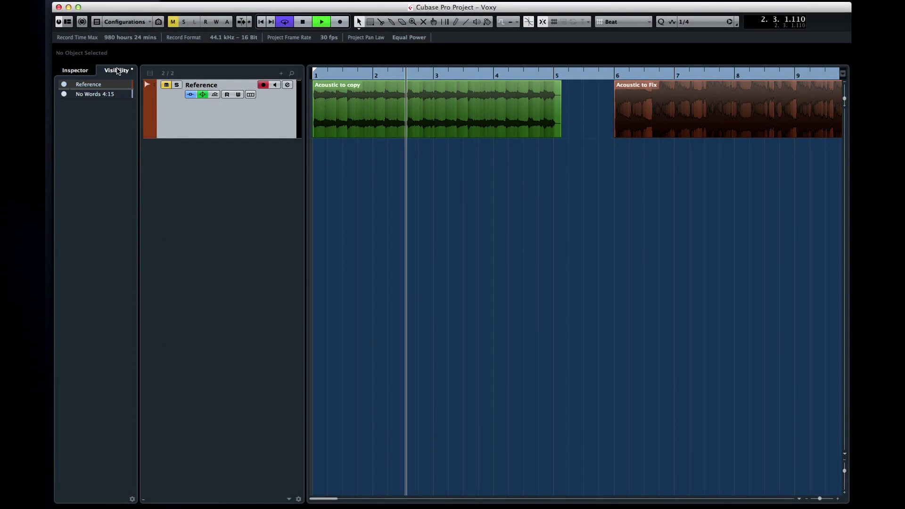
{"action": "left_click", "coordinate": [63, 88]}
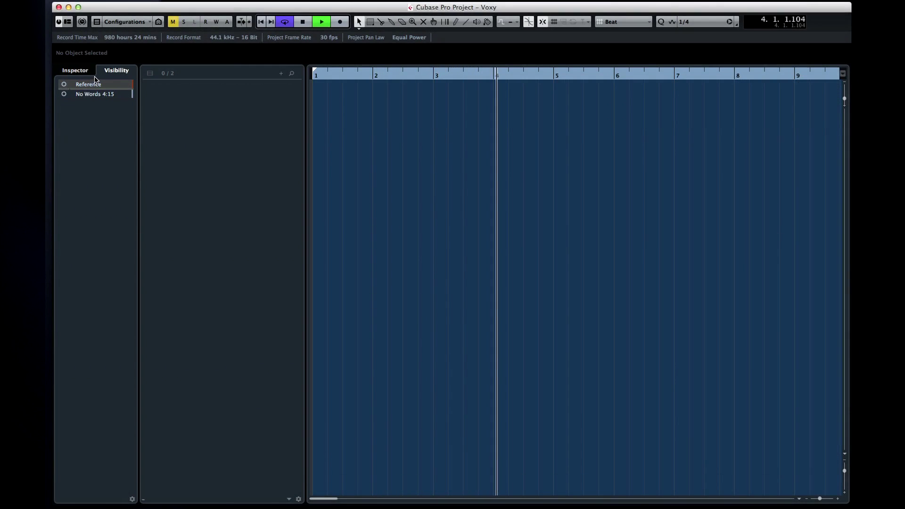
{"action": "left_click", "coordinate": [150, 73]}
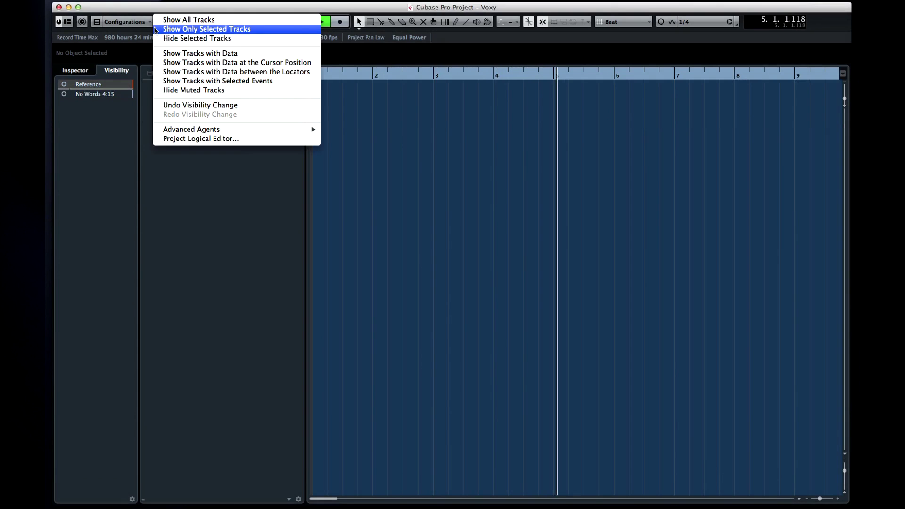
{"action": "left_click", "coordinate": [166, 105]}
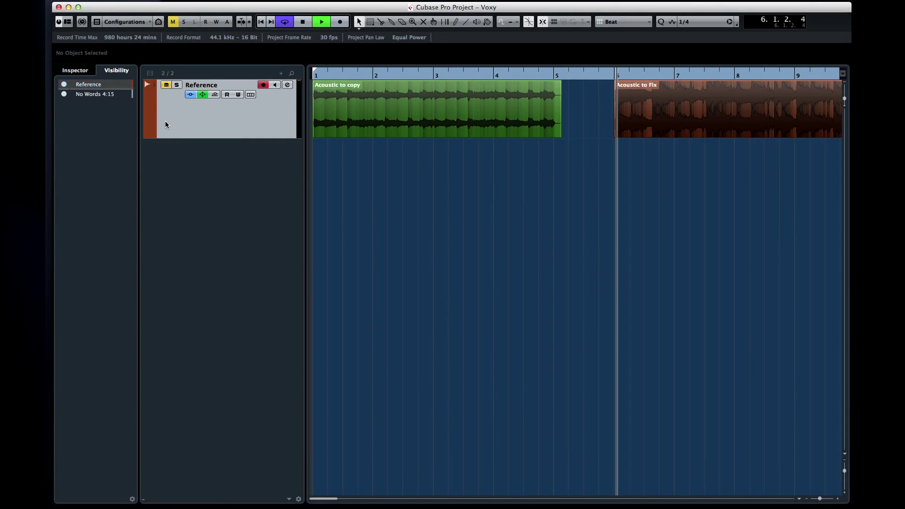